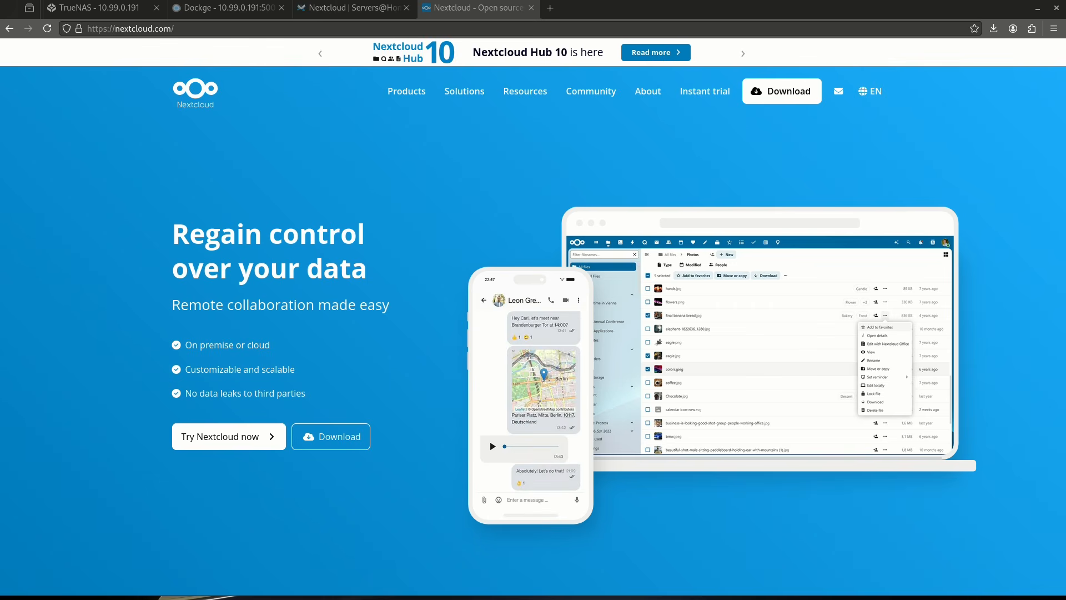
In TrueNAS, create a dataset named nextcloud under tank/configs using the Apps preset.
key(ctrl+w)
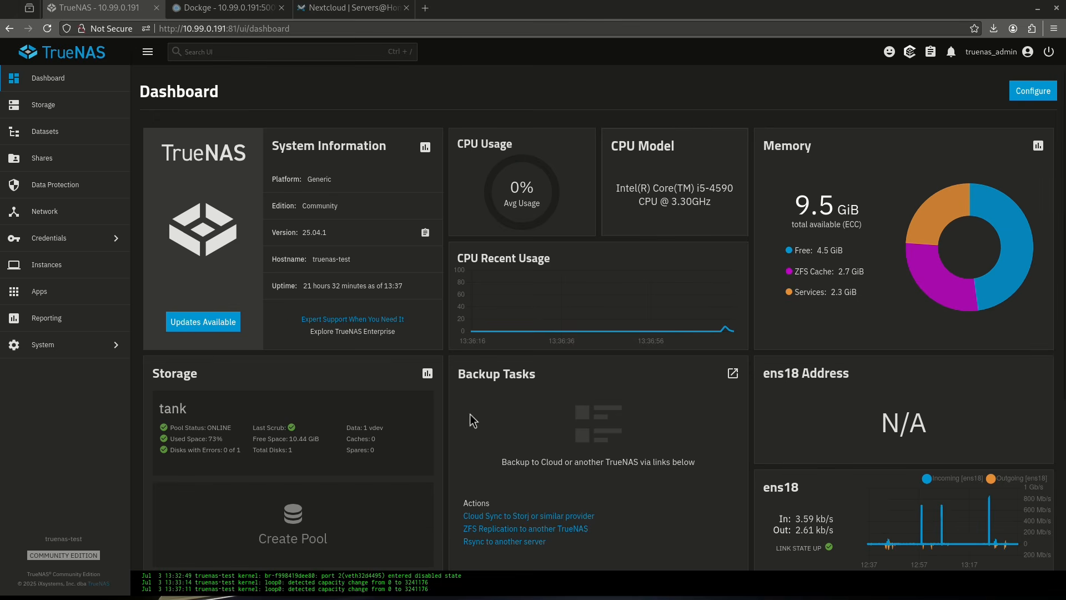
click(81, 136)
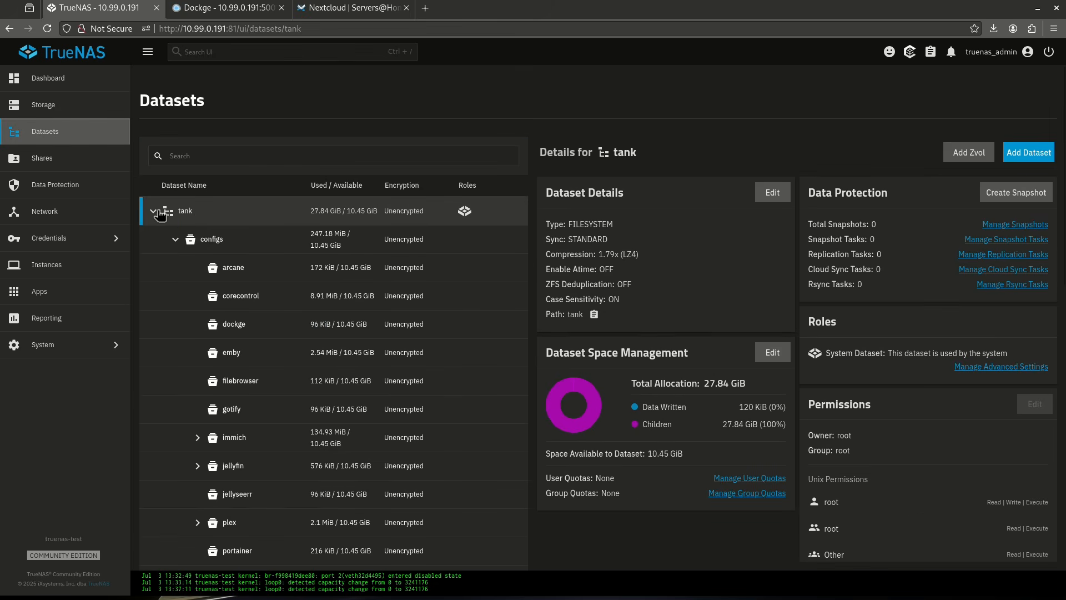
click(210, 239)
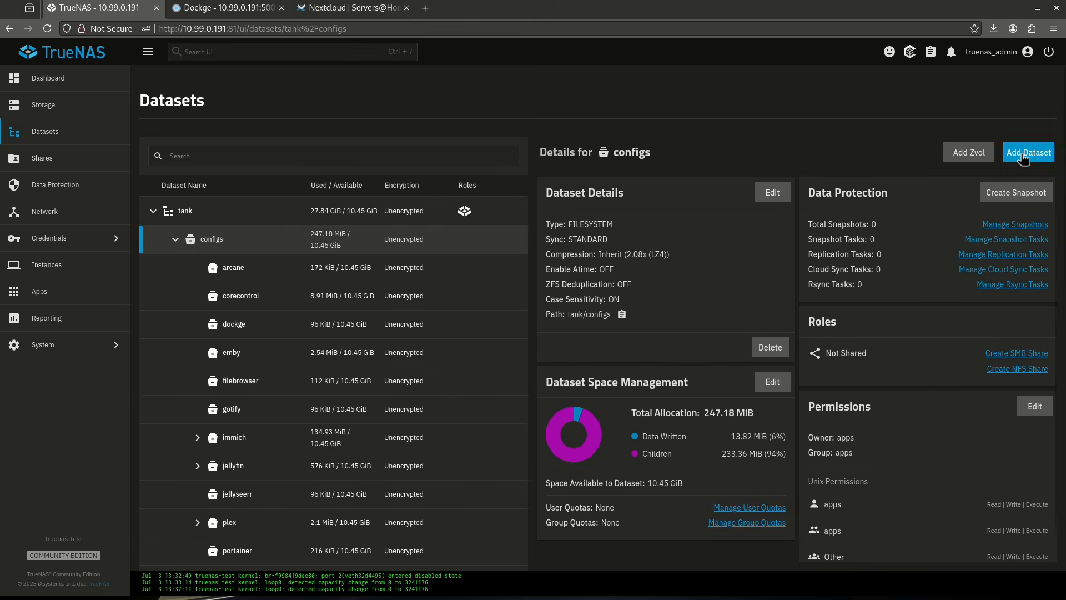
click(1026, 154)
click(668, 250)
text(nextcloud)
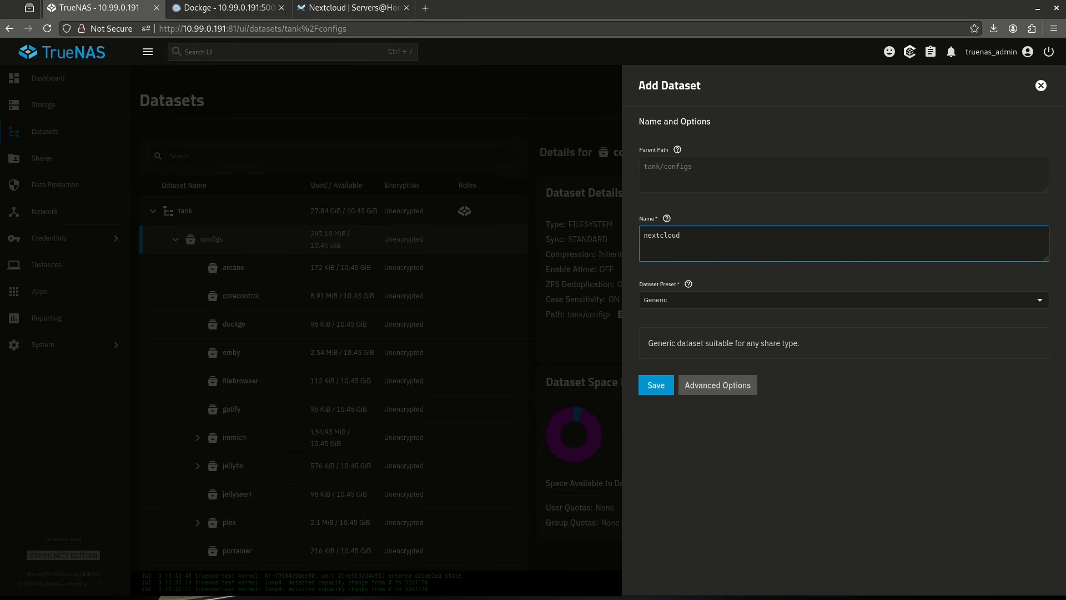
click(701, 300)
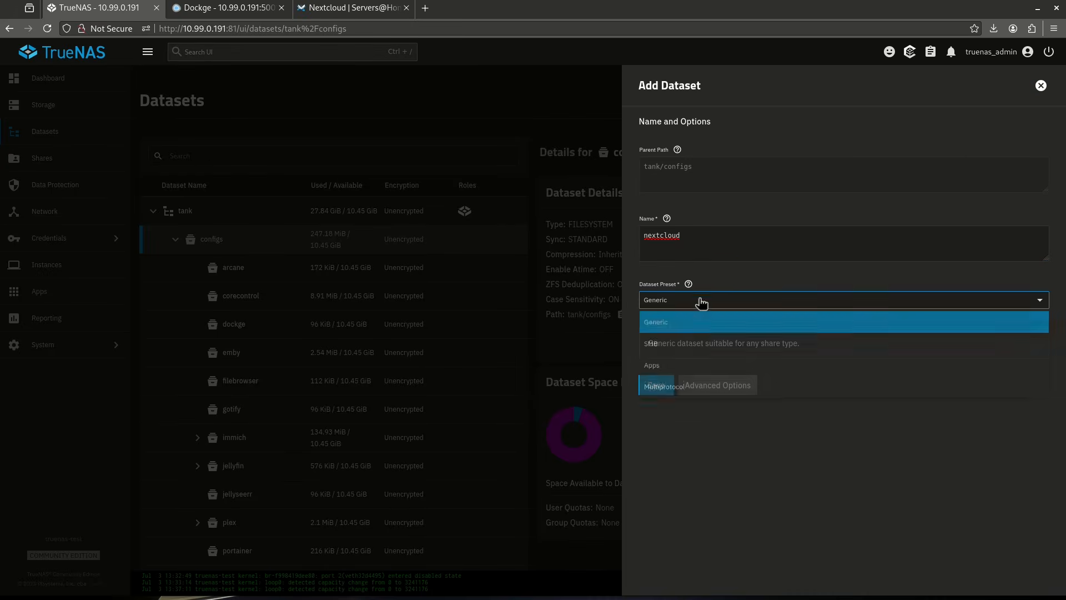
click(685, 370)
click(670, 394)
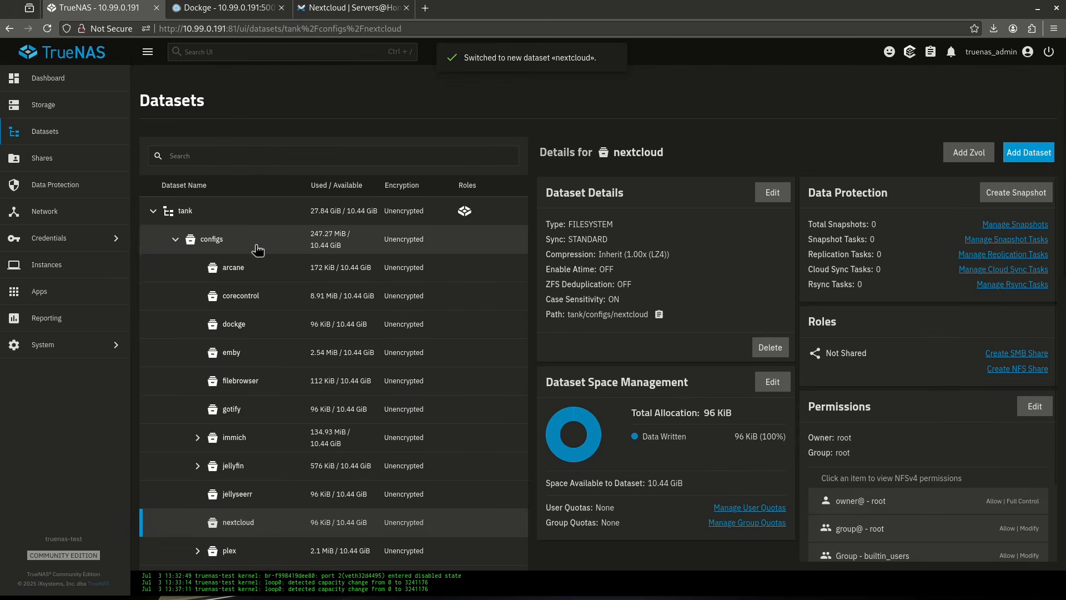
Add a second dataset named collabora under tank/configs, keeping the Generic preset.
click(257, 250)
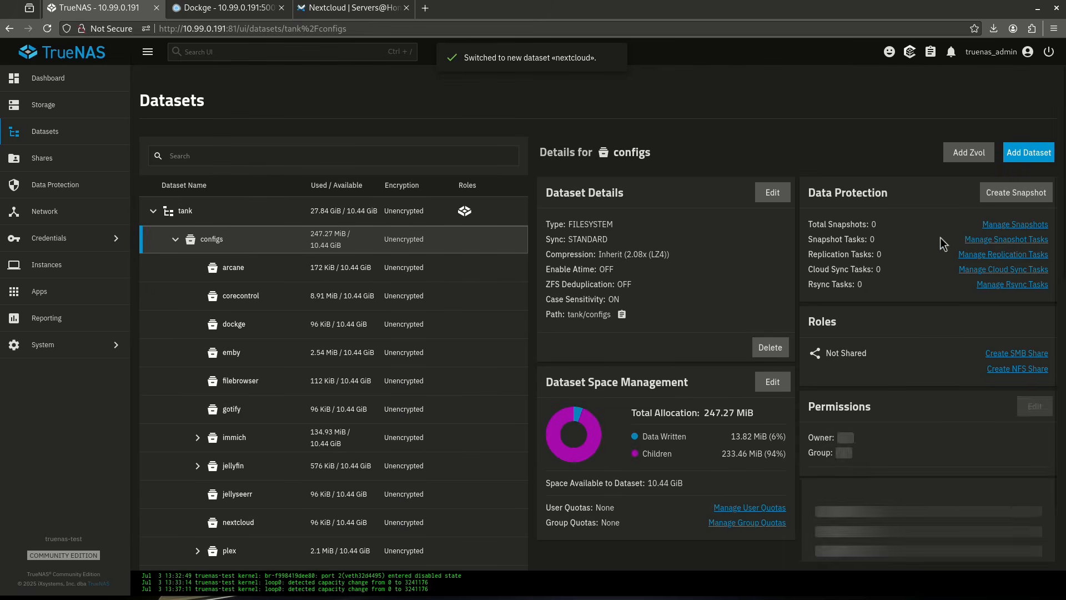
click(1029, 152)
click(654, 249)
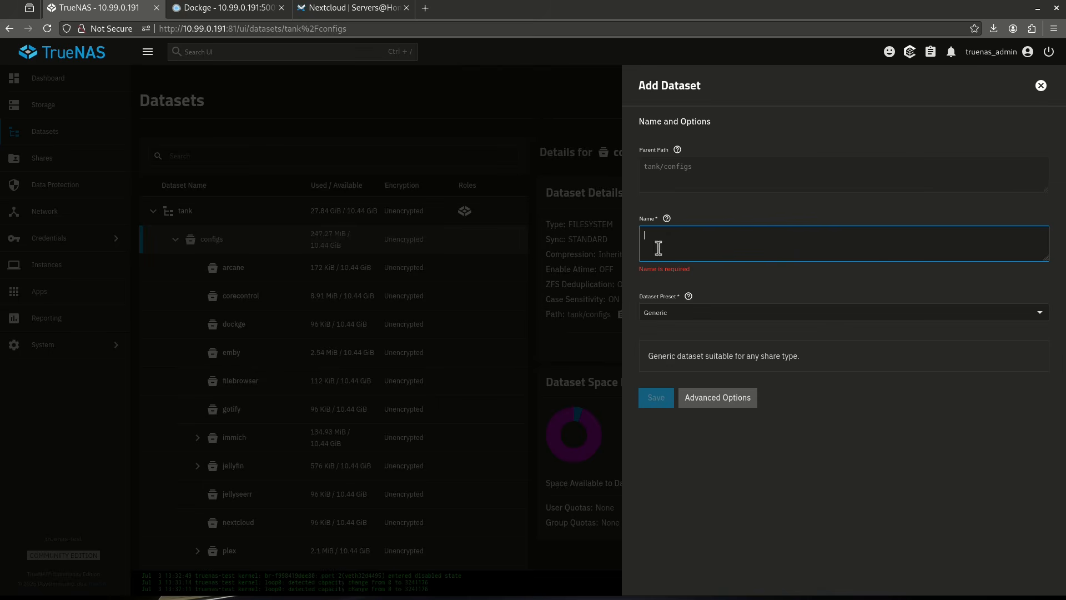
text(collabora)
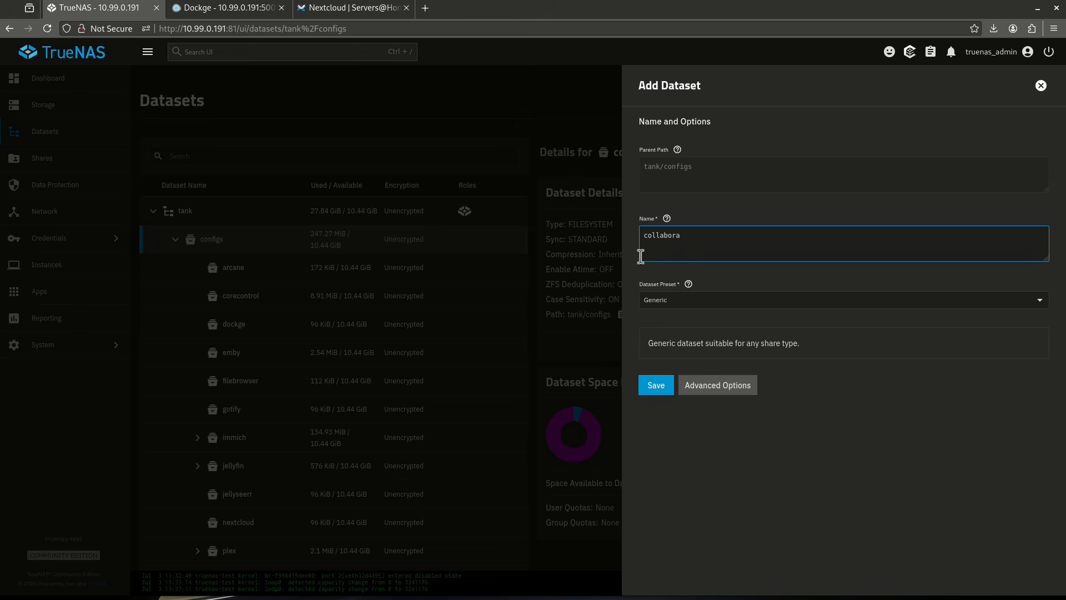
click(655, 392)
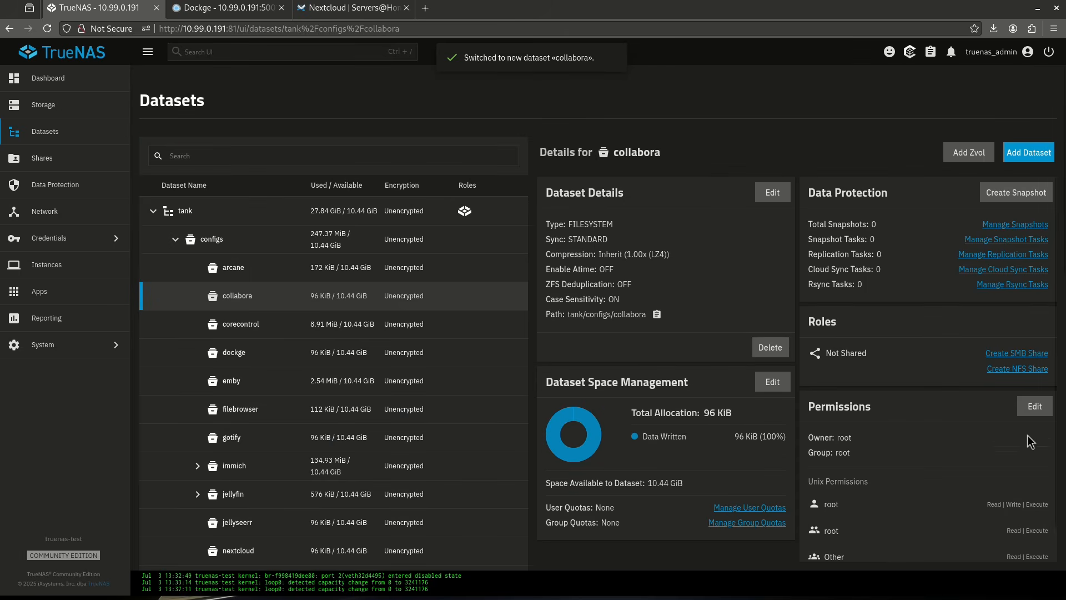
Grant write access to Other in the collabora dataset's Unix permissions and save them.
click(1035, 406)
click(678, 325)
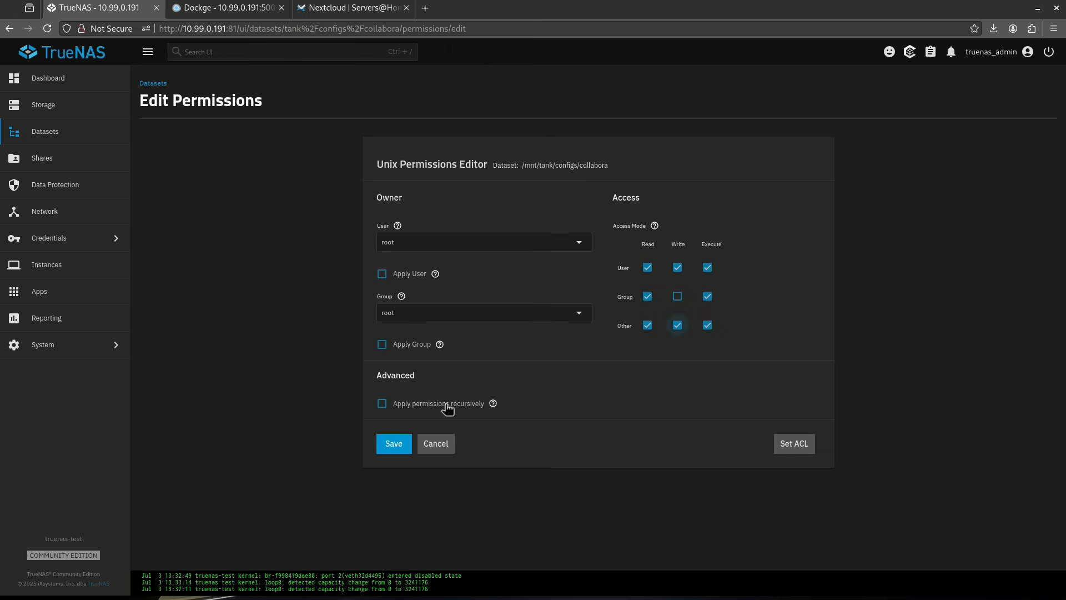
click(389, 450)
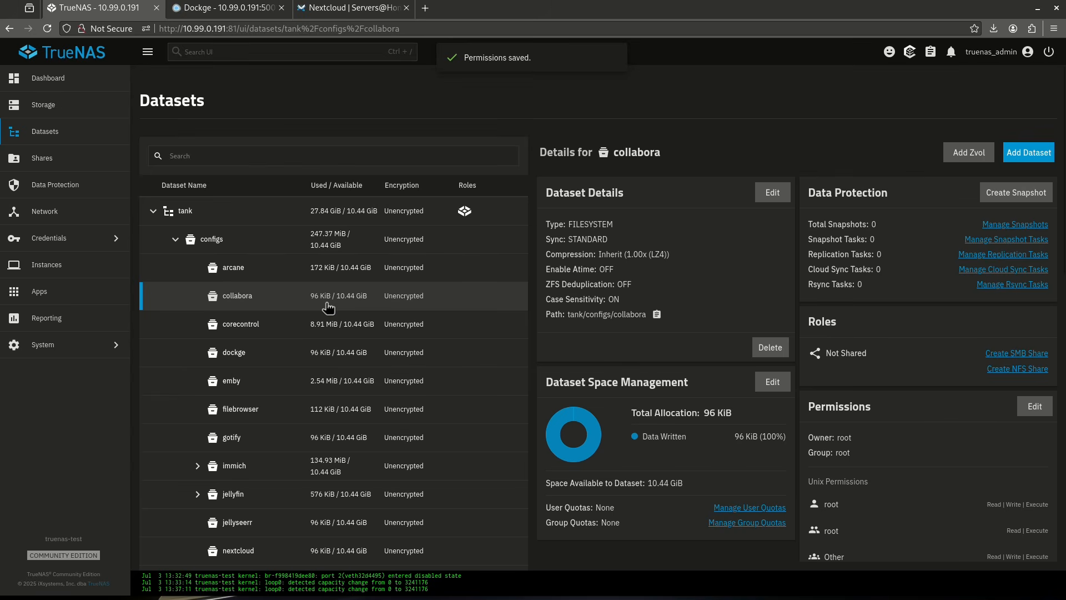
click(238, 552)
click(254, 307)
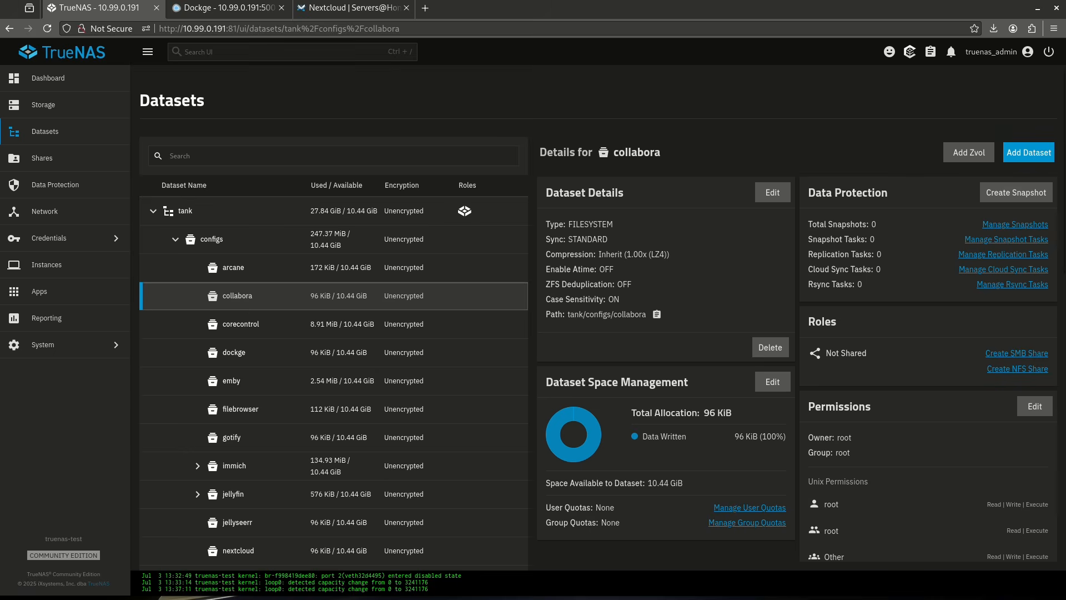
Switch to Dockge and start a new compose stack named nextcloud.
key(ctrl+Tab)
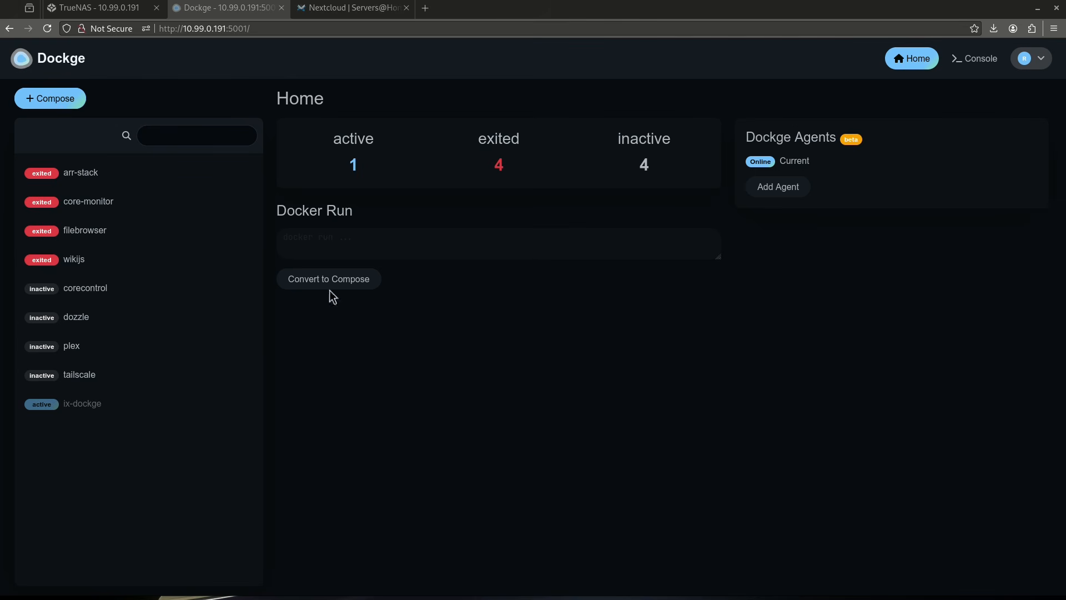
click(52, 98)
click(346, 209)
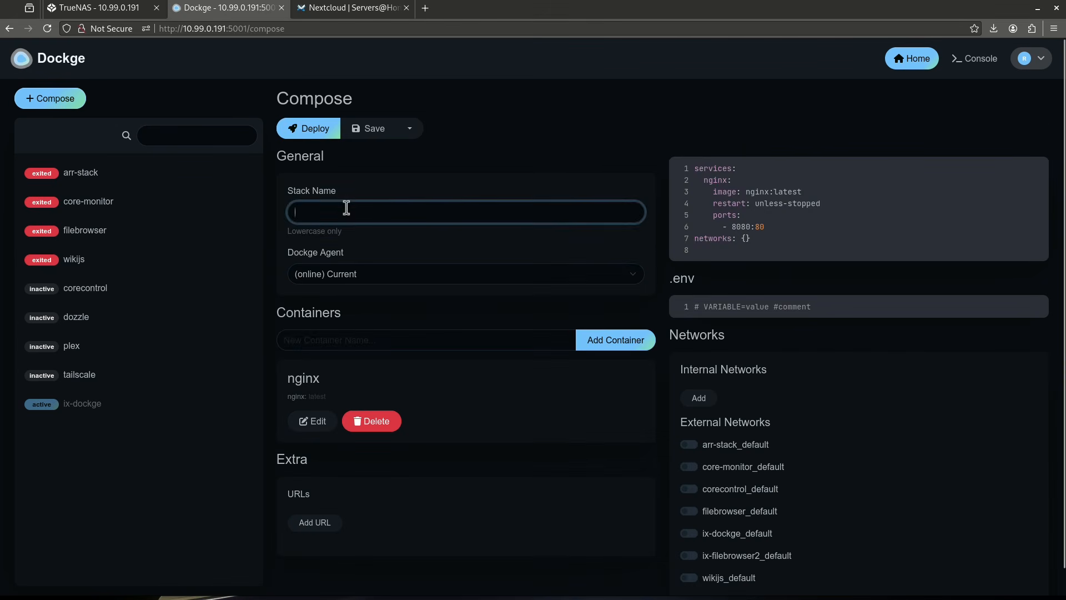
text(nextcloud)
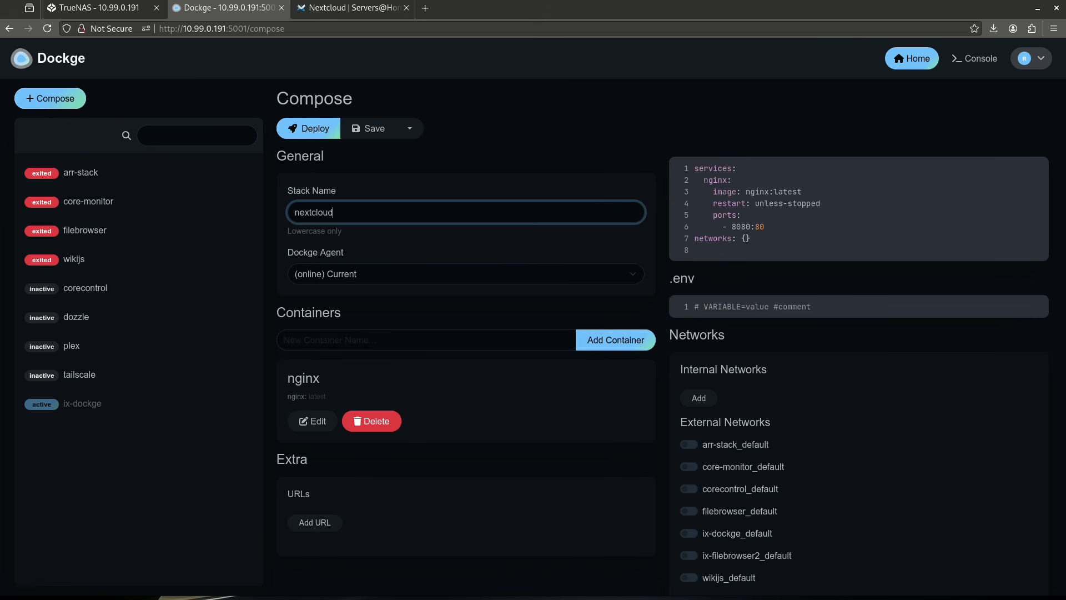
Copy the Nextcloud Docker Compose code from the Servers@Home wiki and replace the stack's default nginx compose content with it.
click(359, 12)
scroll(285, 220, down, 7)
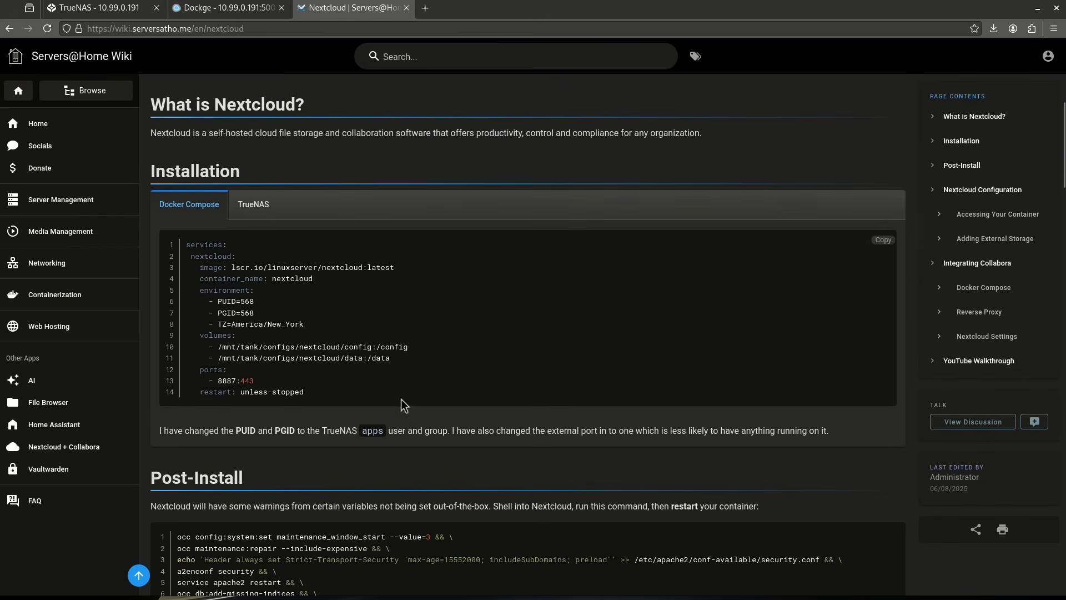
click(883, 240)
click(224, 8)
click(814, 237)
key(ctrl+a)
key(ctrl+v)
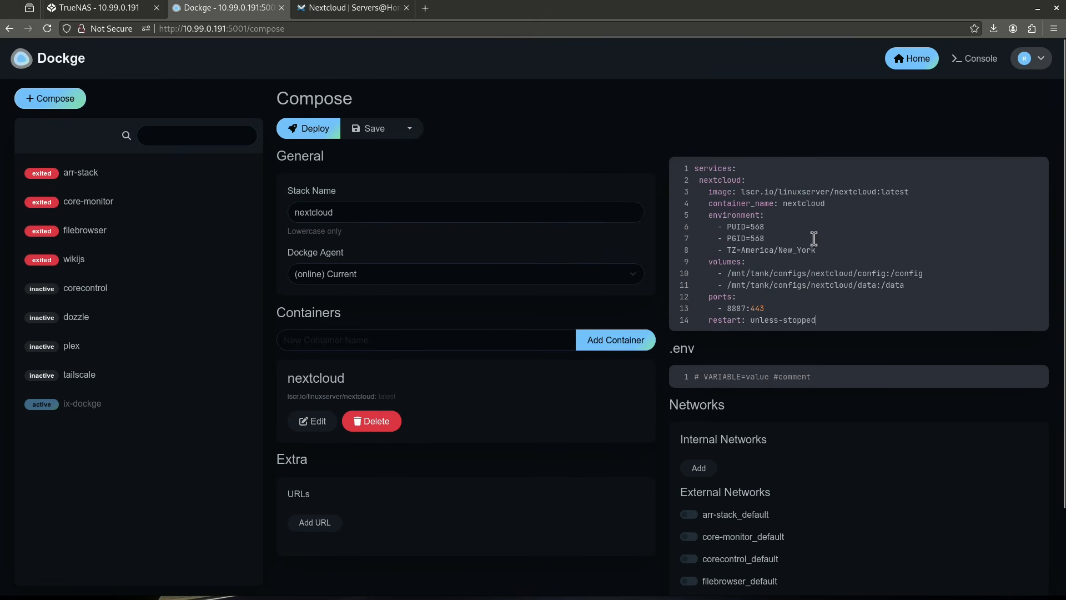
Copy the wiki's Collabora Docker Compose code and paste it on new lines below the nextcloud service.
key(Return)
key(Return)
key(Return)
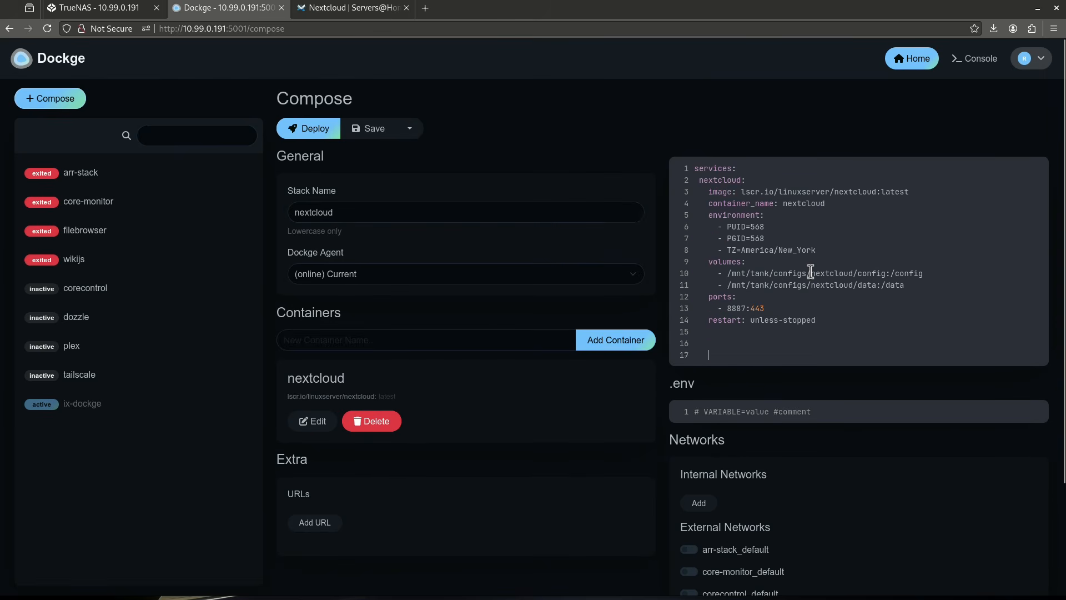
click(371, 4)
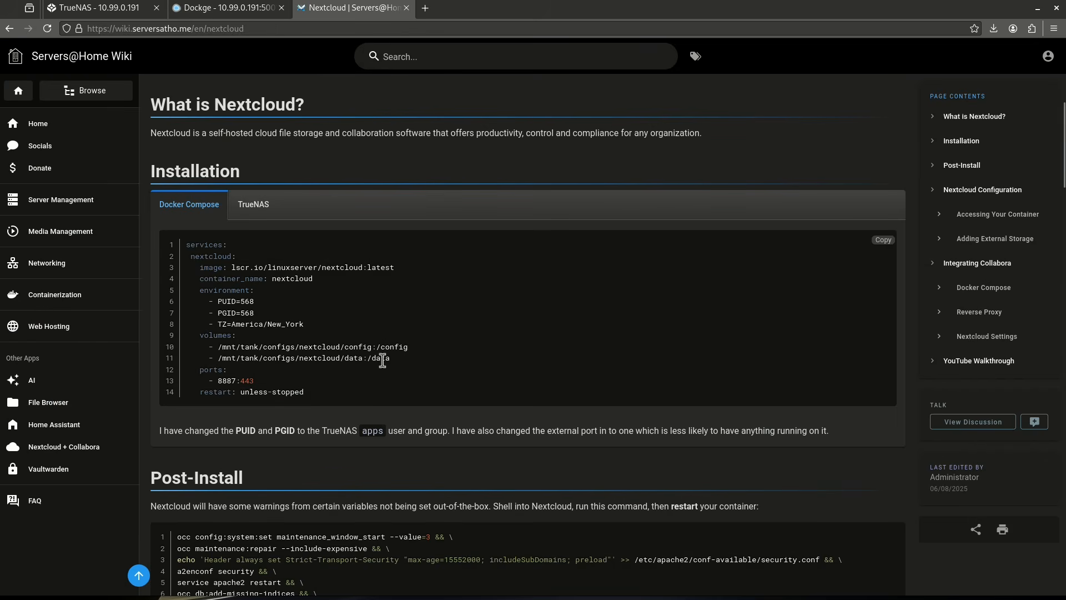
scroll(383, 360, down, 15)
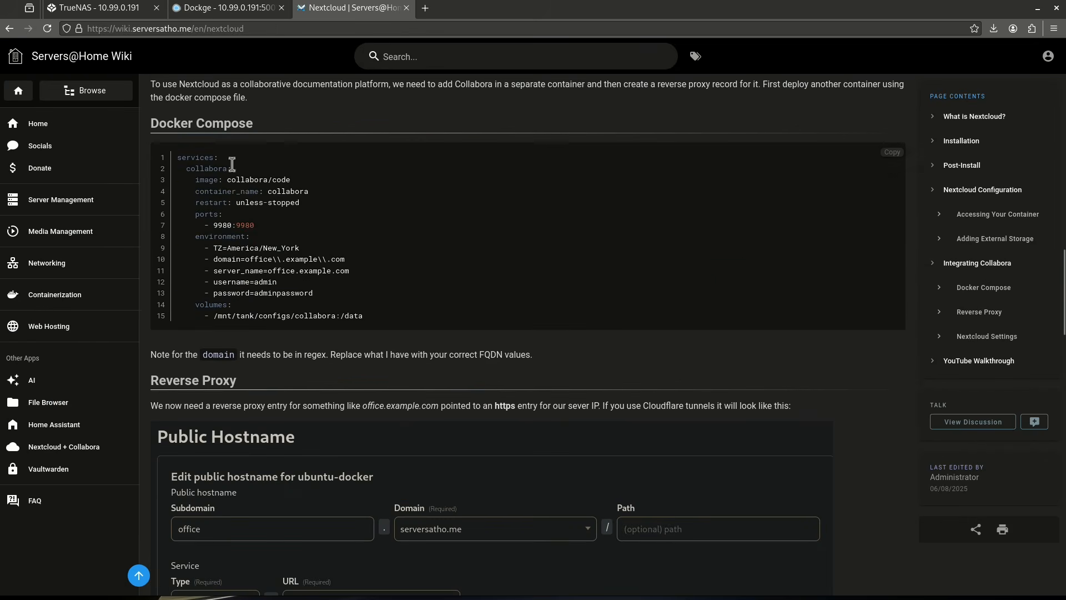
click(896, 153)
click(217, 11)
click(730, 335)
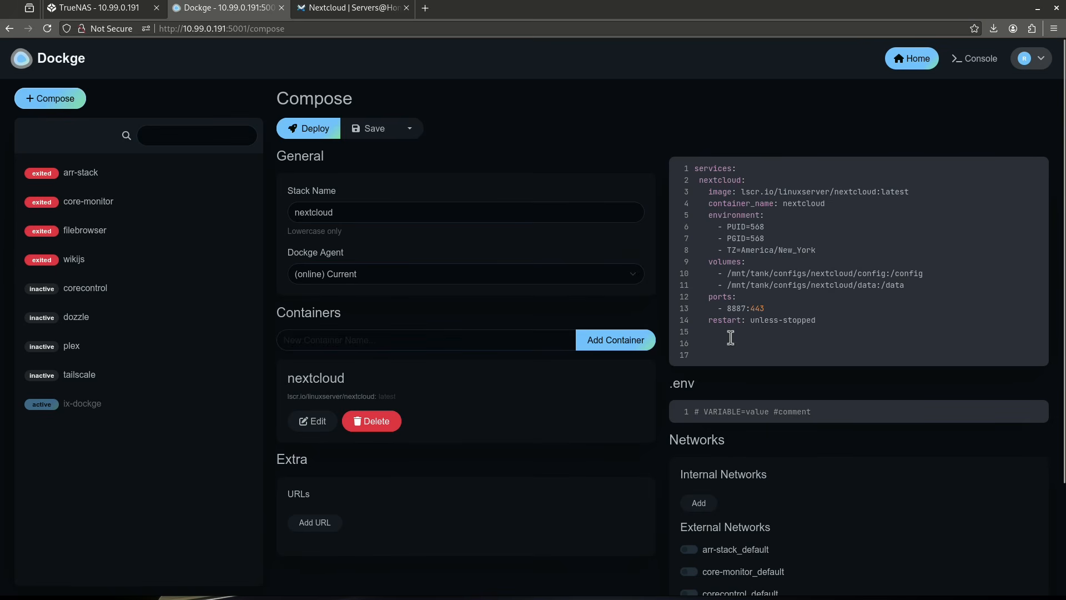
key(ctrl+v)
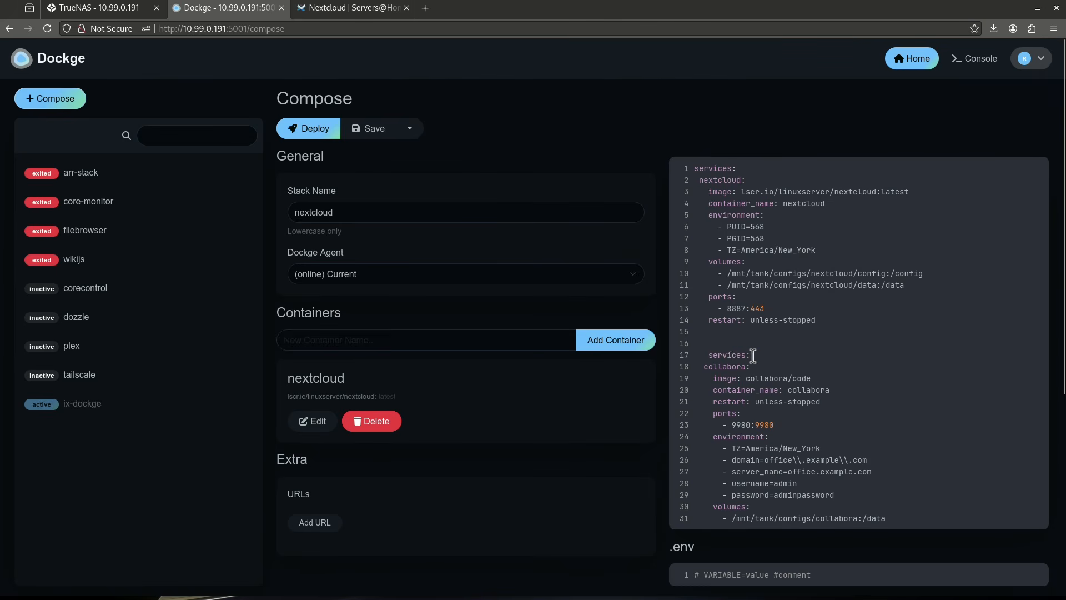
Remove the duplicate services line and blank lines above collabora, and align its indentation with the nextcloud service.
drag(753, 355, 690, 356)
key(BackSpace)
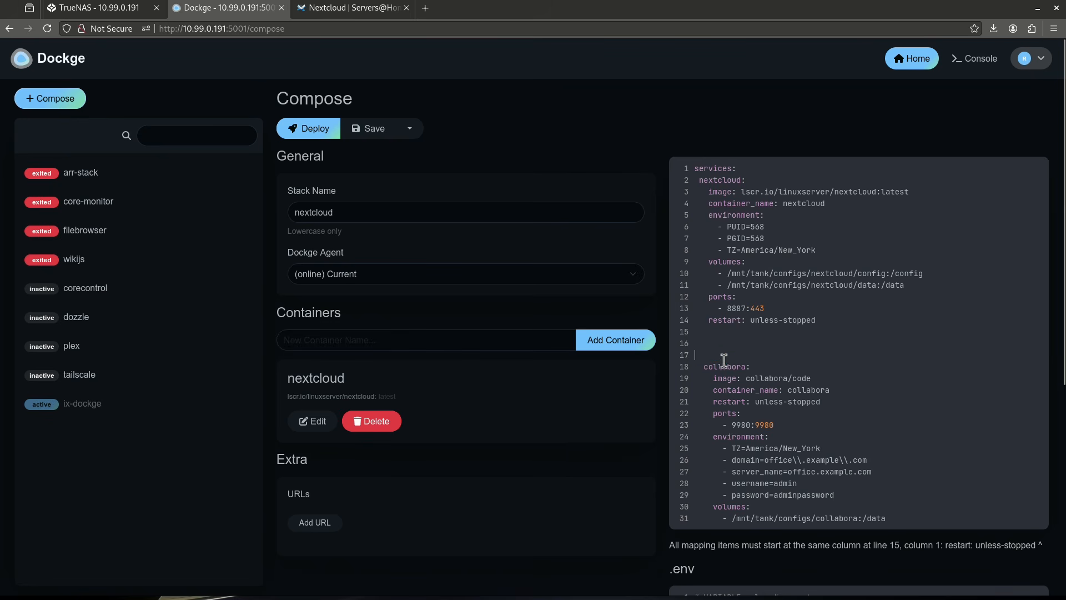
key(Delete)
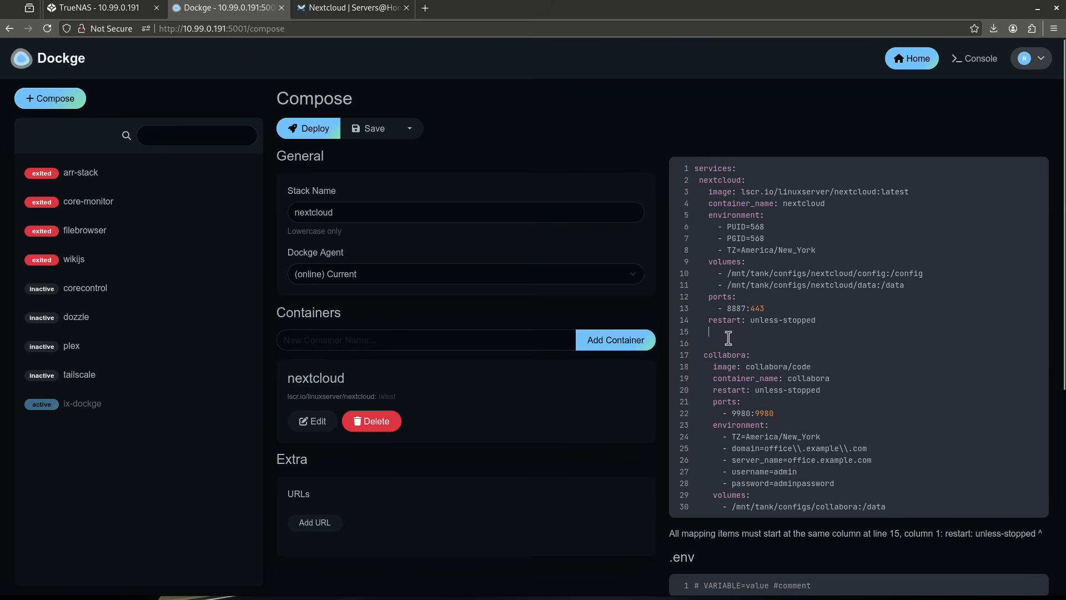
key(Delete)
key(Delete)
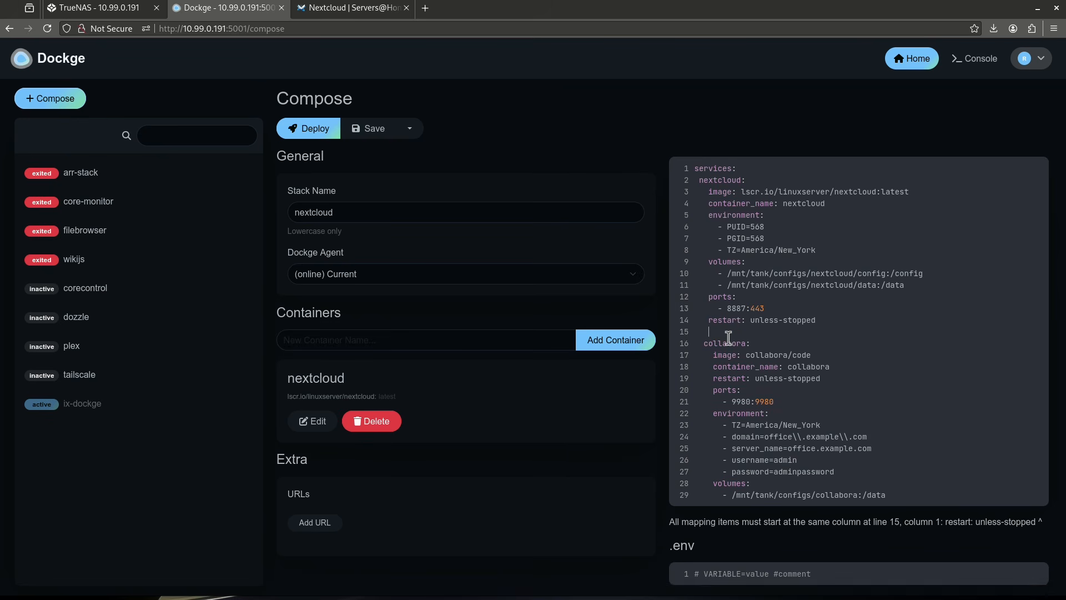
key(Delete)
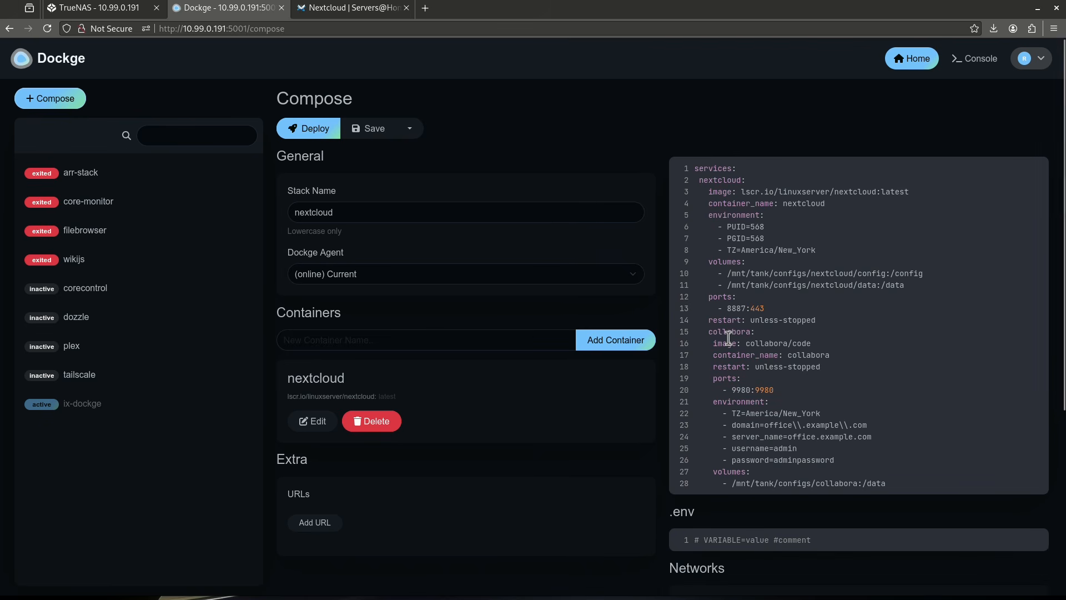
key(BackSpace)
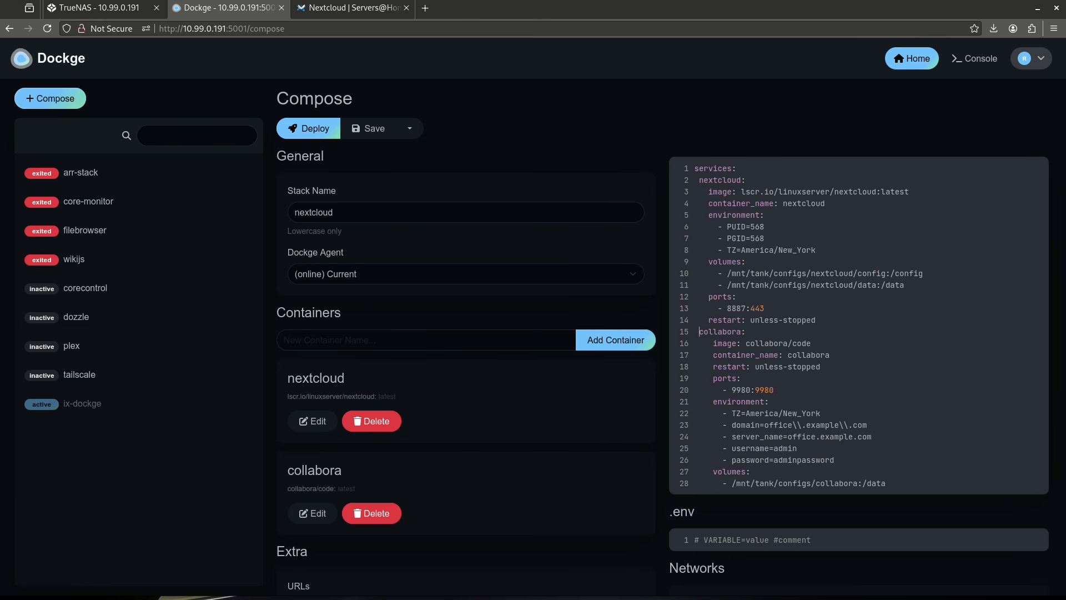
Review the wiki's Nextcloud and Collabora instructions, including the reverse proxy entry, the No TLS Verify note and the Nextcloud settings.
click(333, 7)
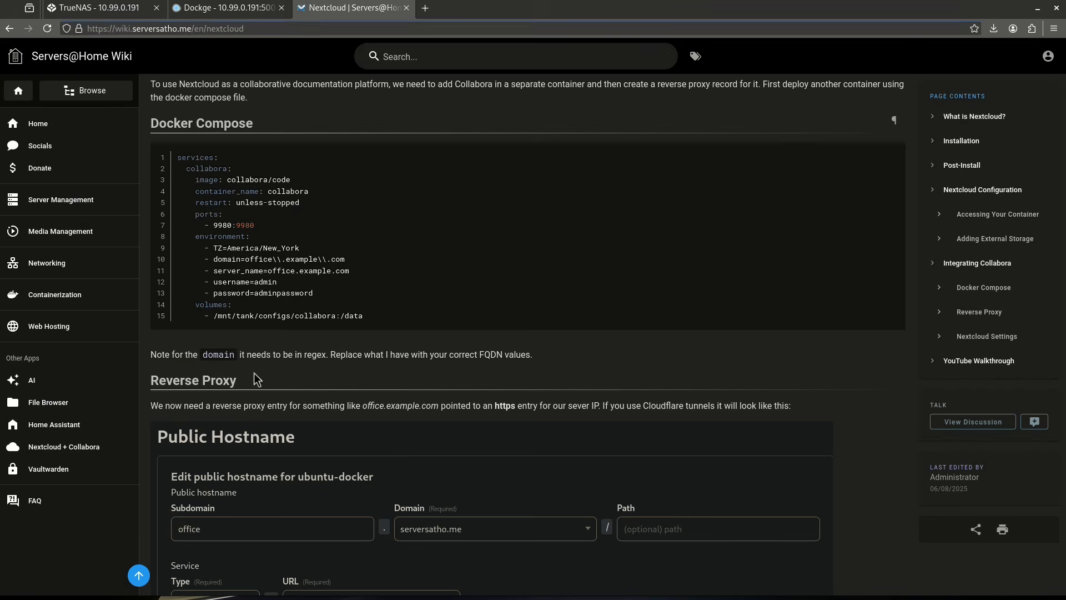
scroll(252, 400, down, 5)
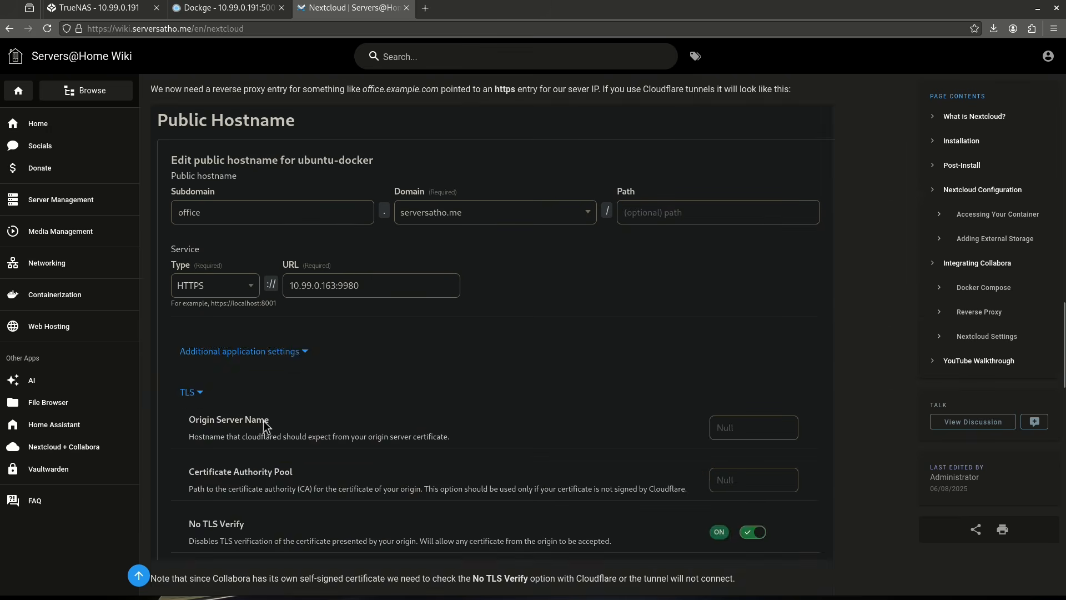
scroll(265, 422, up, 20)
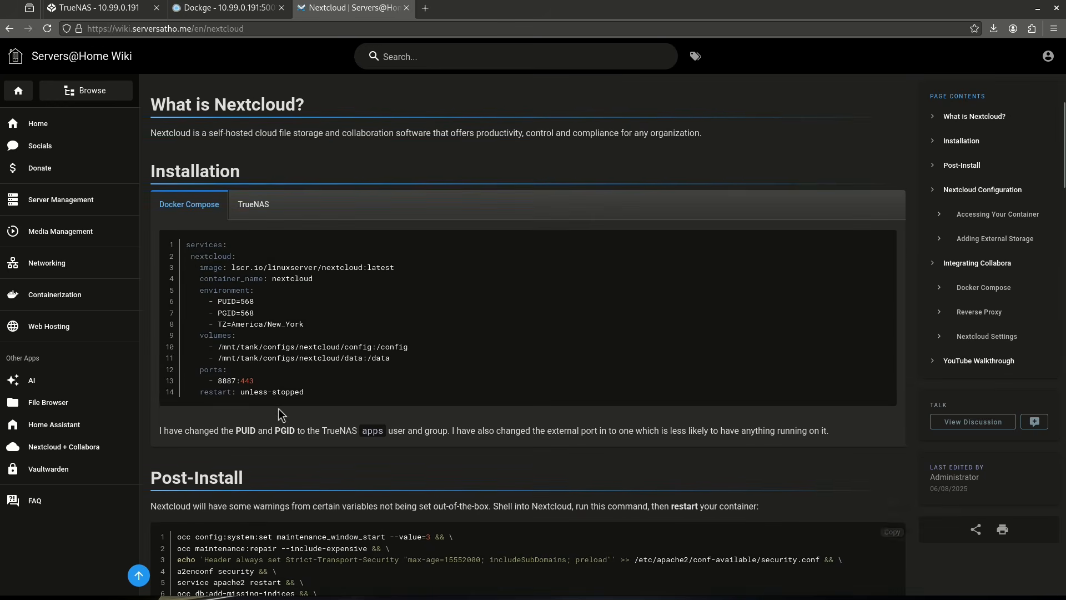
scroll(278, 408, up, 5)
scroll(278, 408, down, 20)
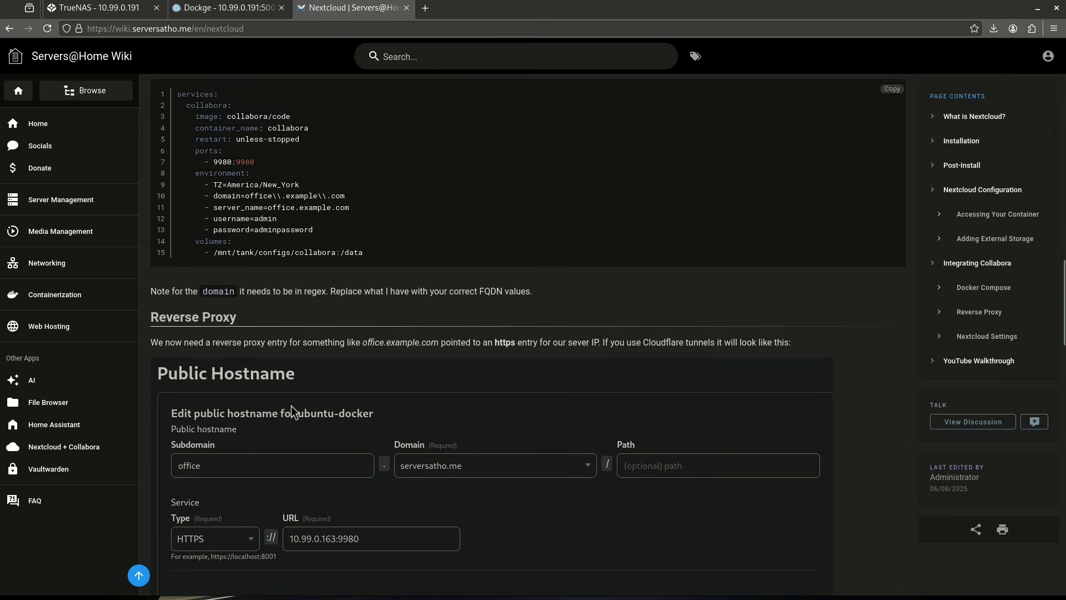
scroll(291, 406, down, 2)
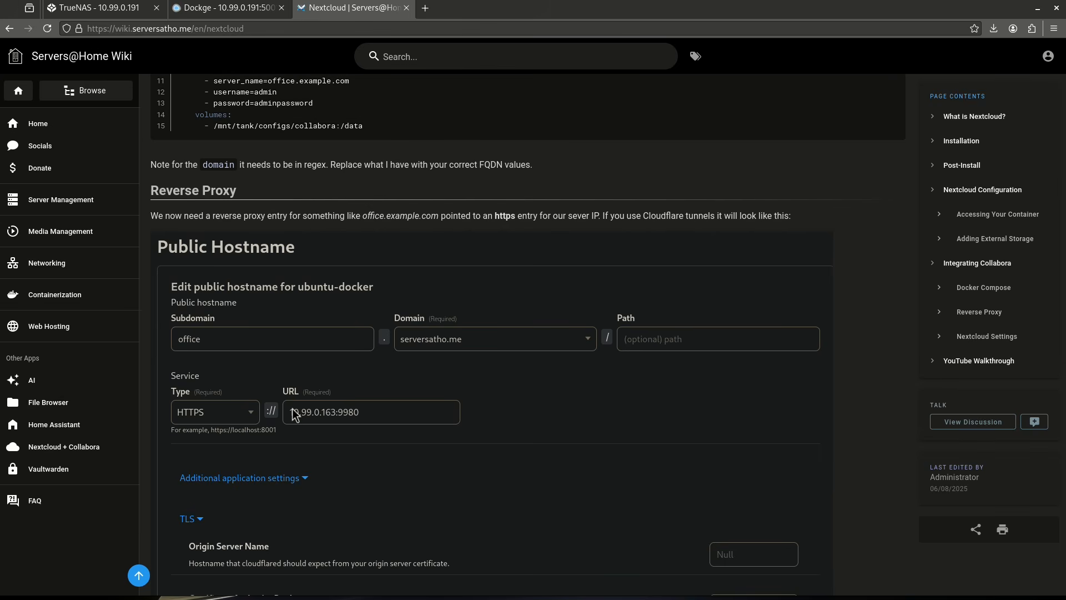
scroll(294, 412, down, 5)
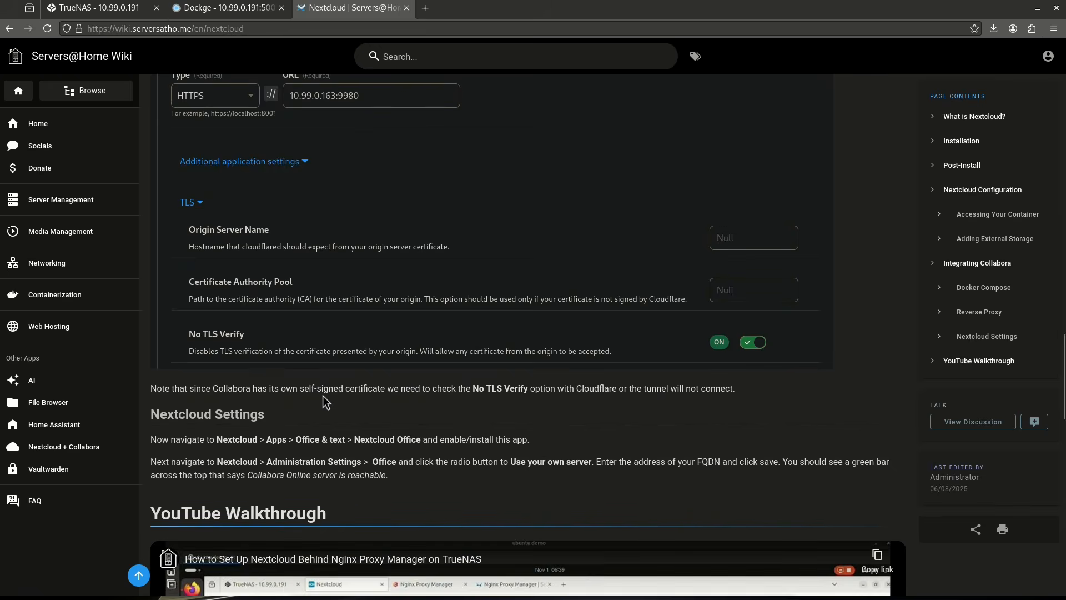
Return to the Dockge compose file and set the collabora service's server_name to collabora.serversatho.me.
scroll(322, 396, up, 3)
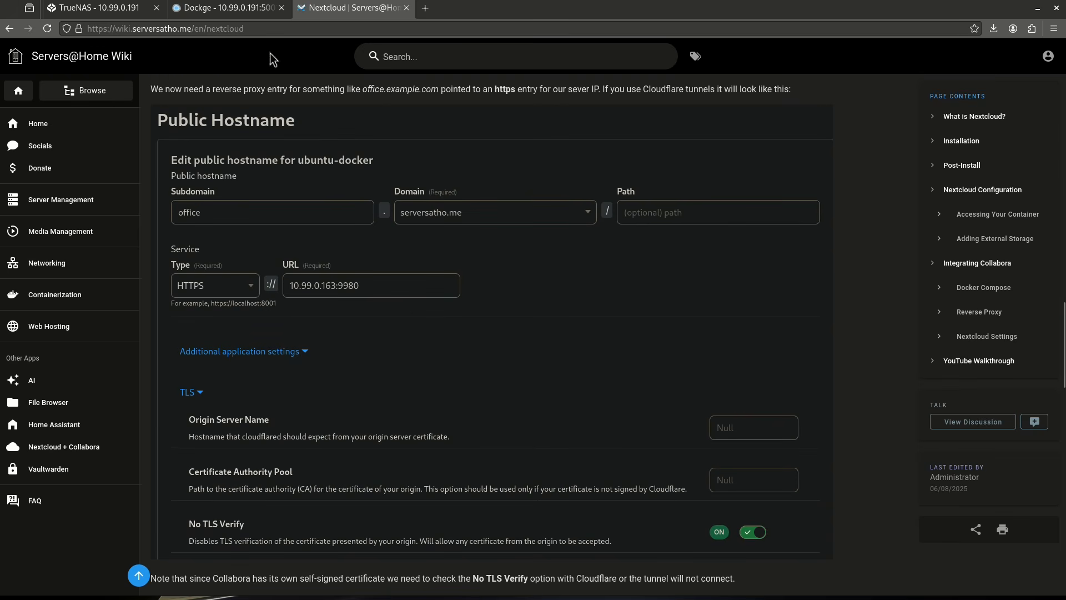
click(225, 8)
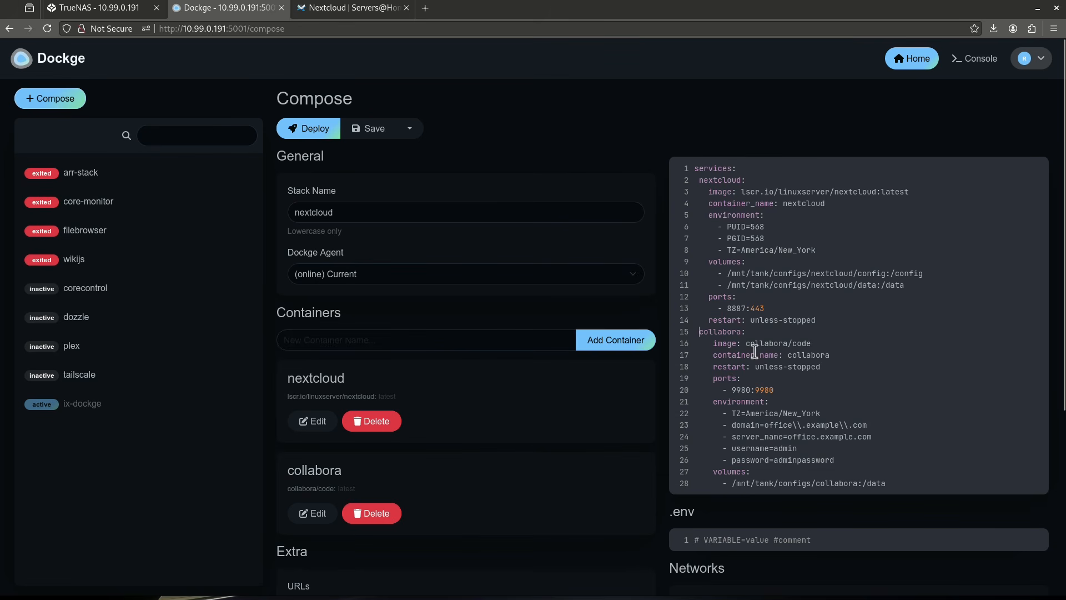
drag(736, 438, 794, 438)
click(802, 439)
drag(875, 437, 792, 437)
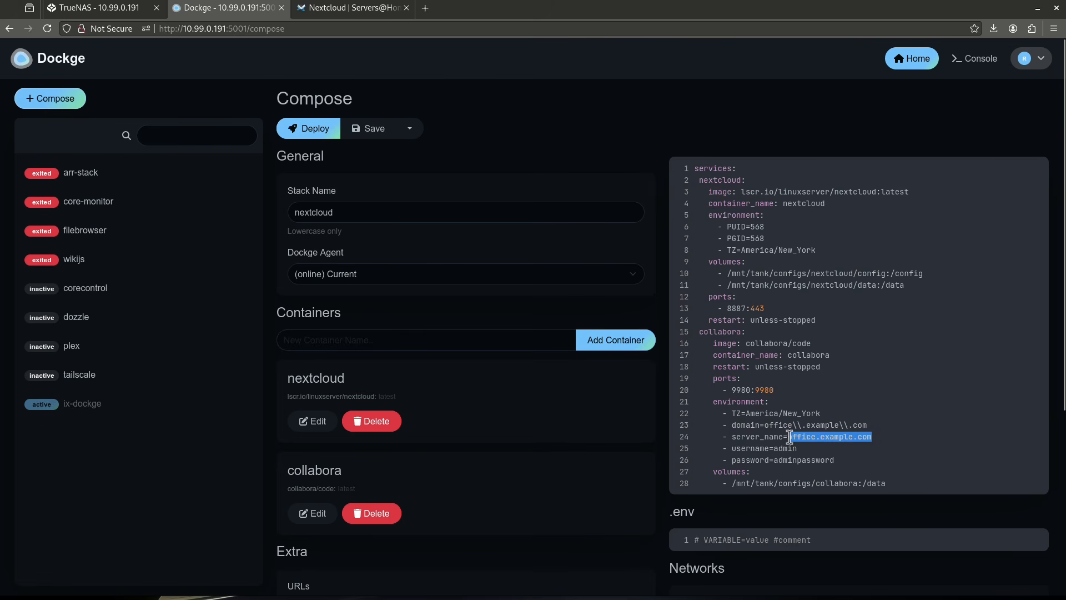
text(collabora.serversatho.me)
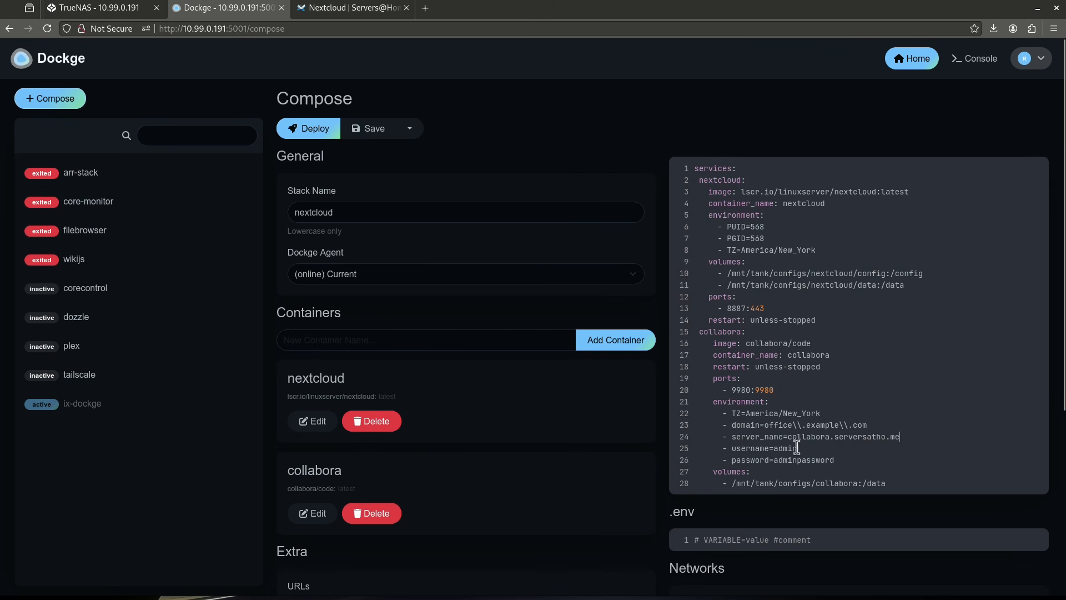
Set the collabora service's domain variable to nextcloud\\.serversatho\\.cc and deploy the nextcloud stack.
double_click(778, 425)
text(nextcloud)
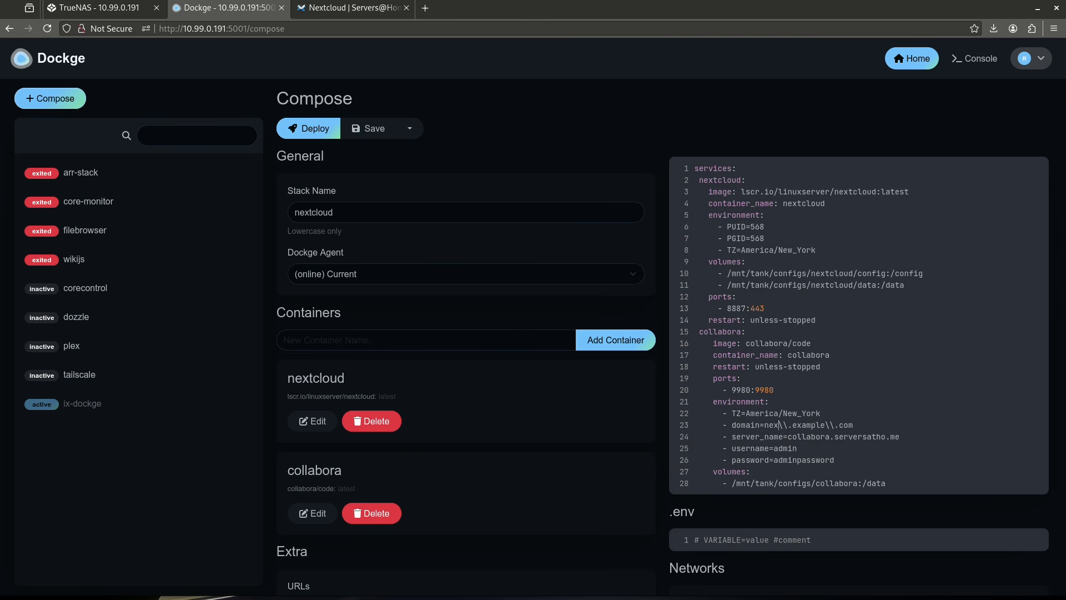
double_click(830, 426)
text(serversatho\.)
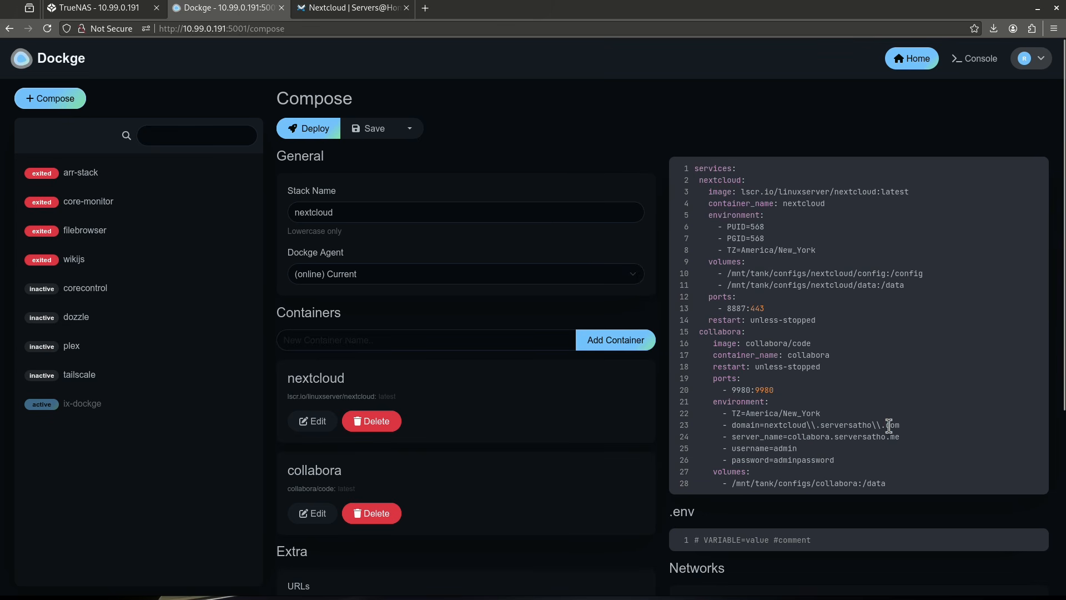
text(cc)
click(329, 132)
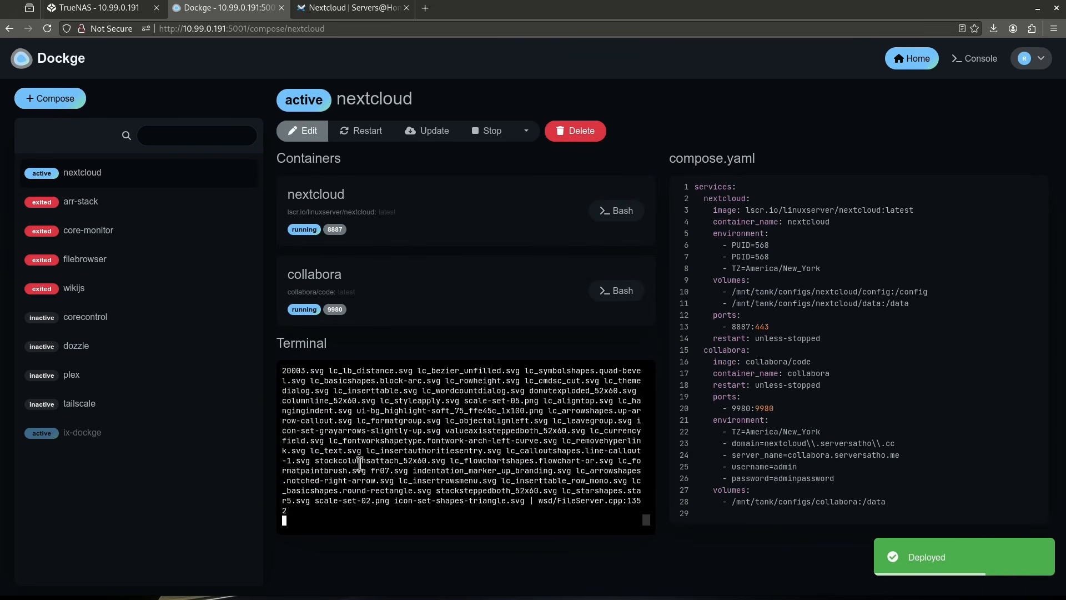
click(335, 230)
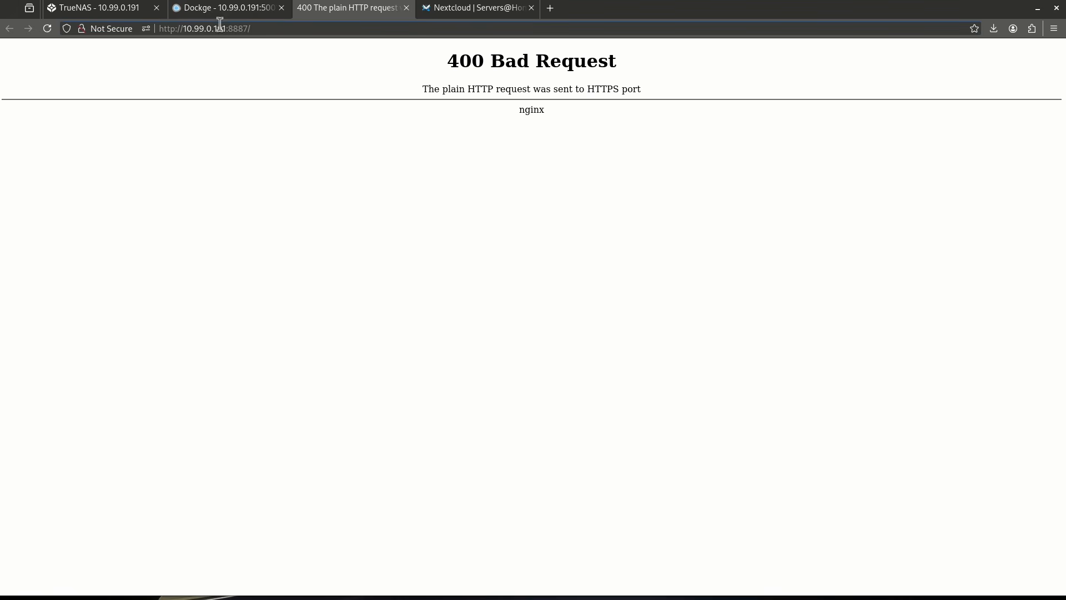
click(176, 28)
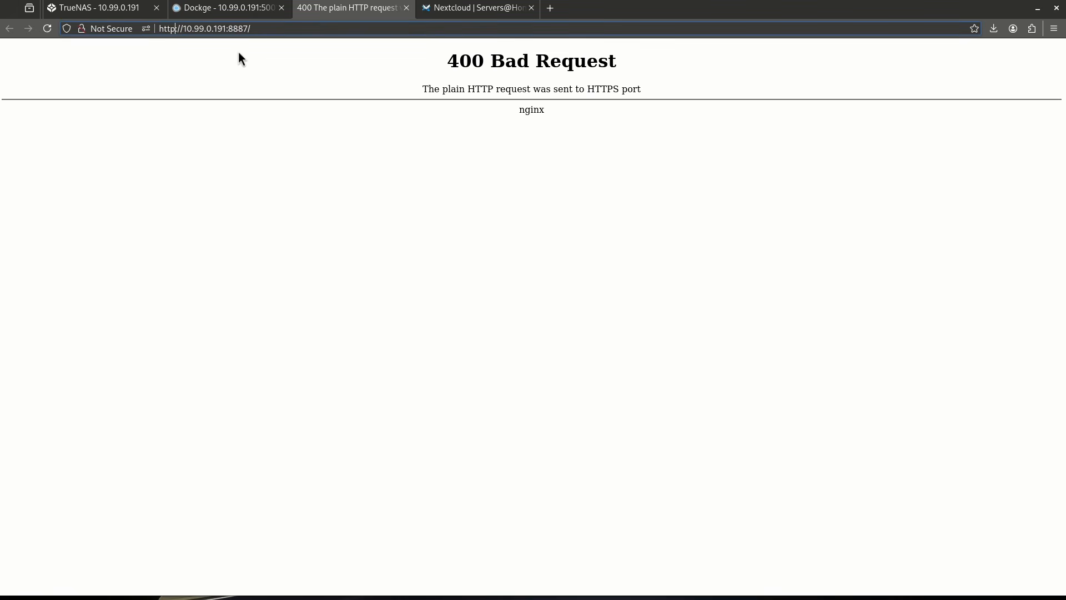
text(s)
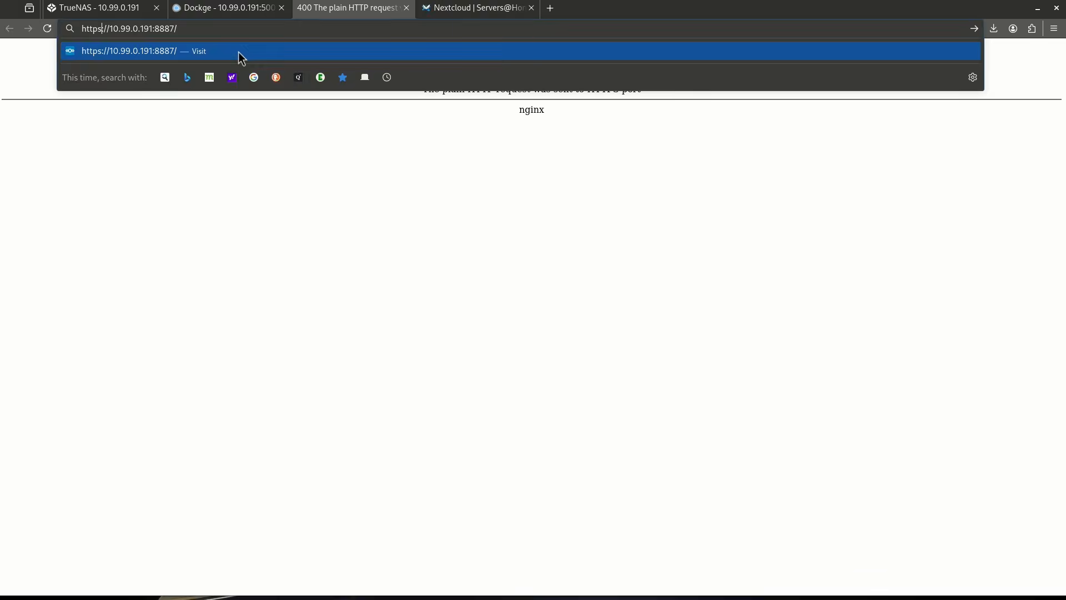
key(Return)
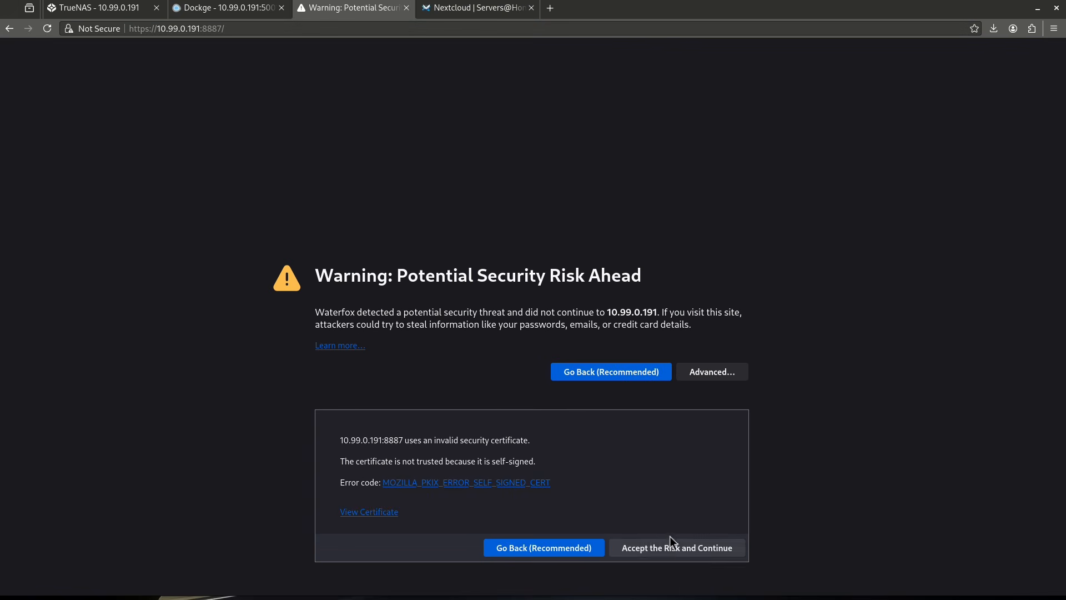
click(669, 549)
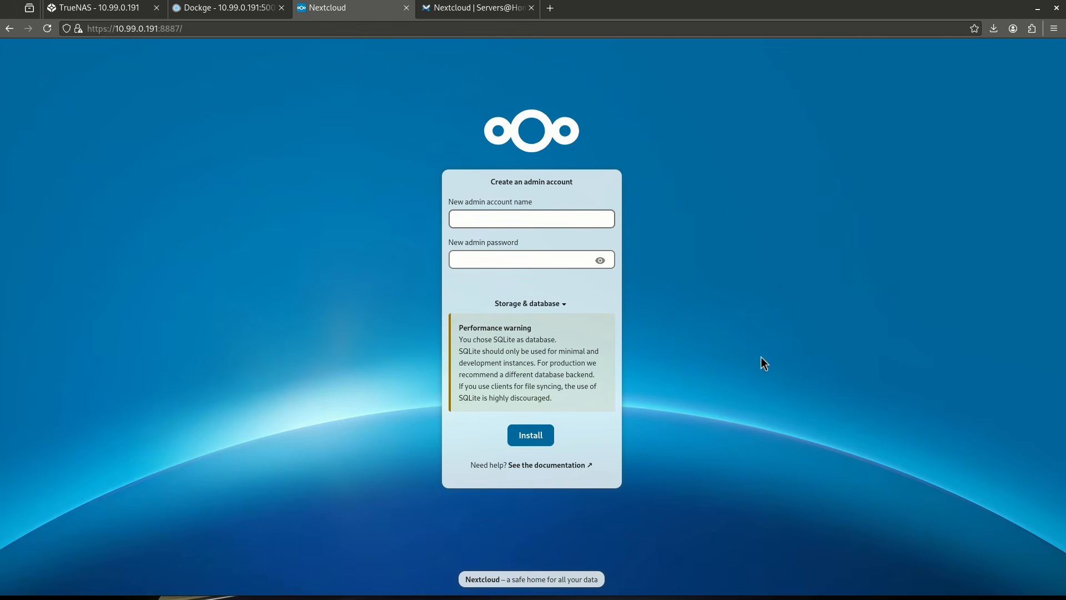
Install Nextcloud with a new admin account named admin and an admin password, and skip the recommended apps.
text(admin)
key(Tab)
text(a)
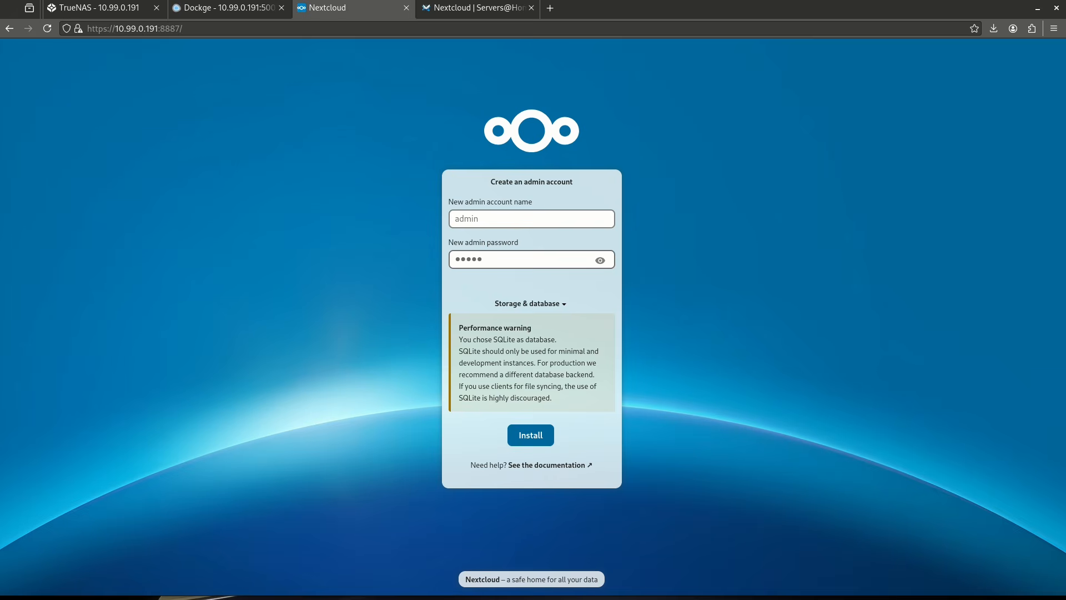
click(533, 437)
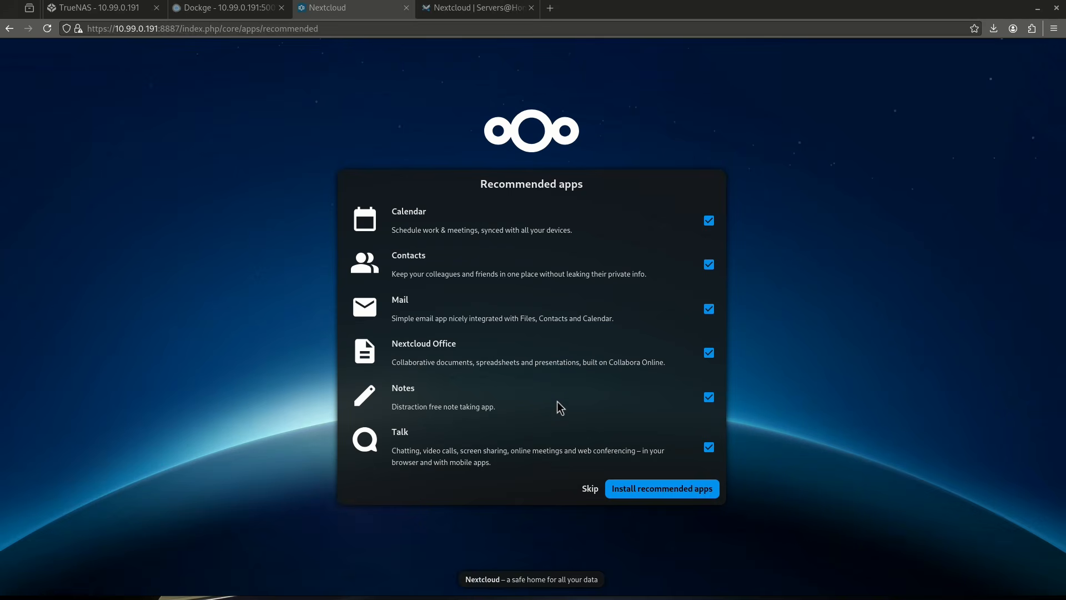
click(589, 487)
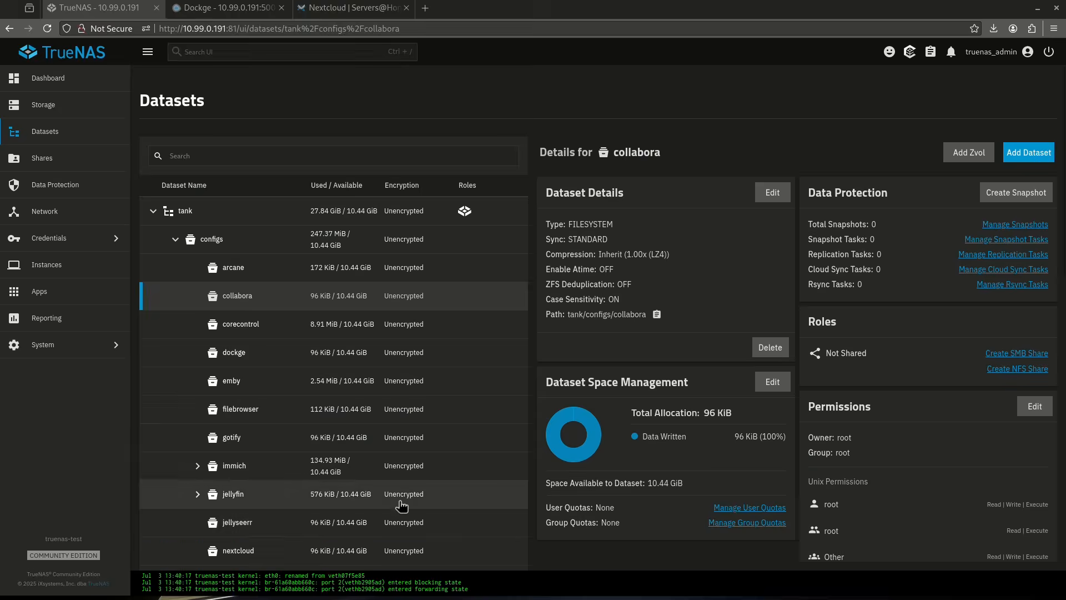
Open the TrueNAS system shell, set its font size to the maximum and switch to root with sudo su.
click(50, 347)
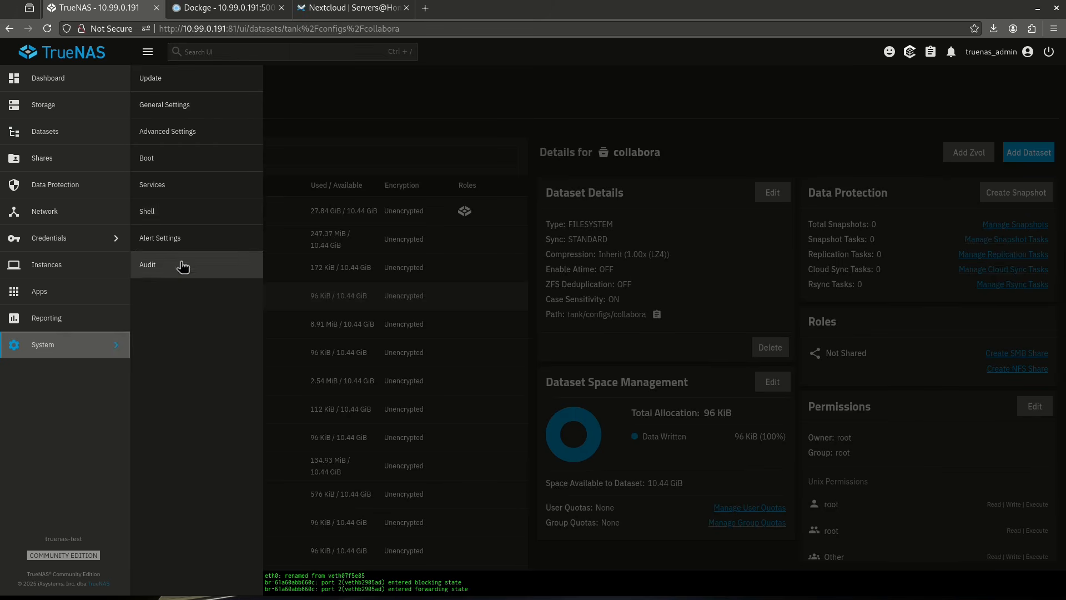
click(171, 211)
drag(926, 112, 966, 103)
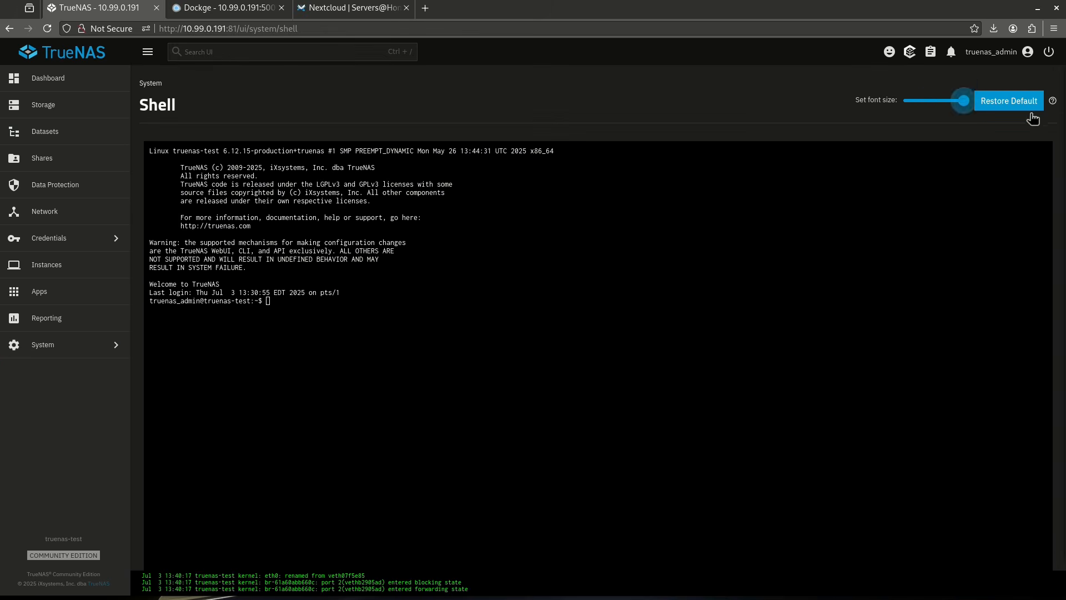
text(sudo su)
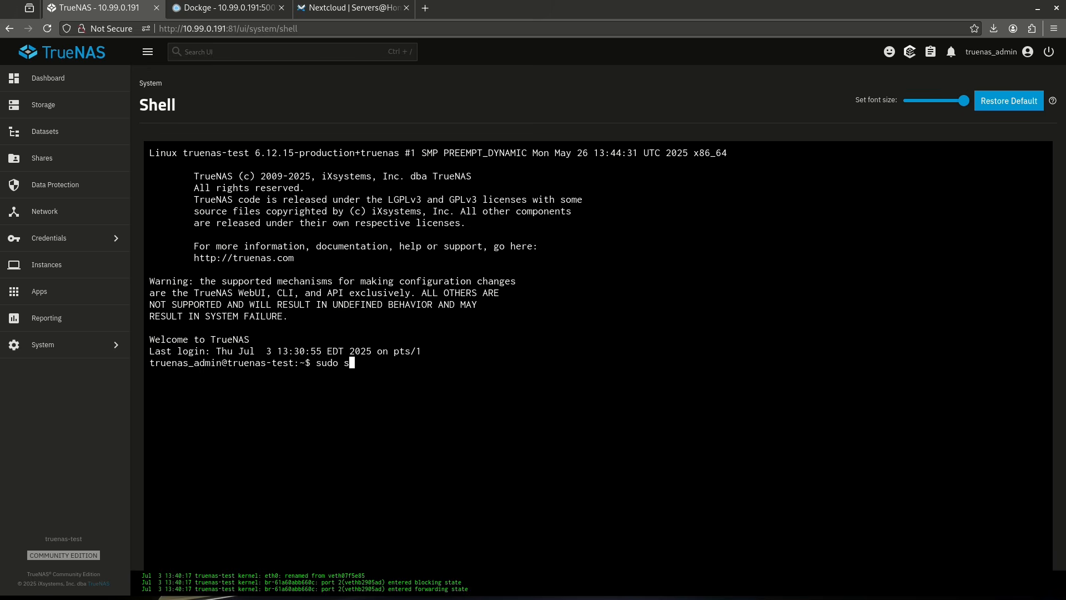
key(Return)
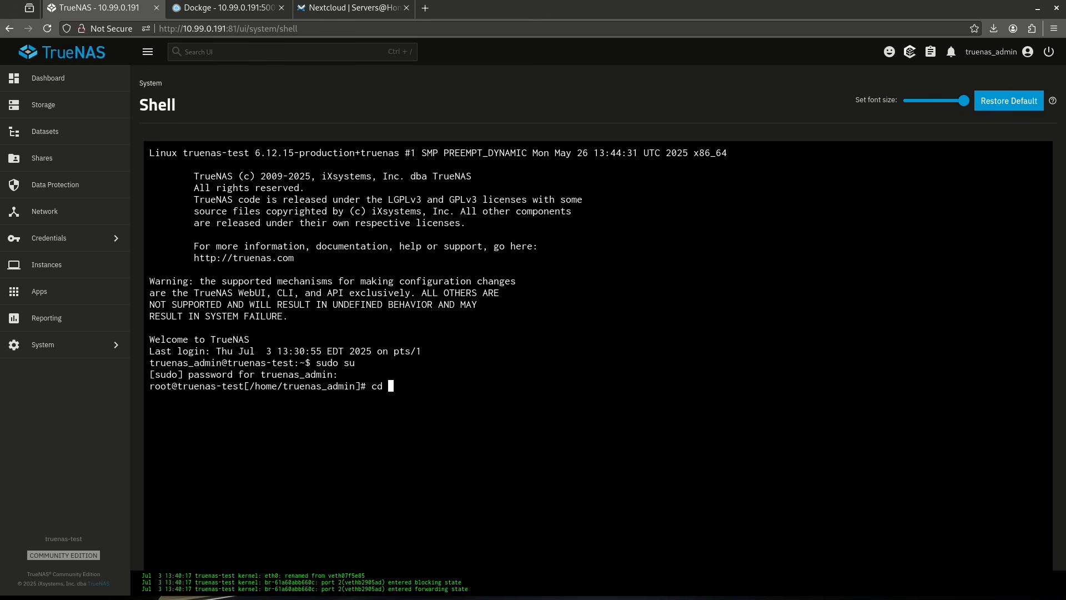
Change to the /mnt/tank/configs/nextcloud directory and list its contents with ls -l.
text(cd /mnt/tank/configs/)
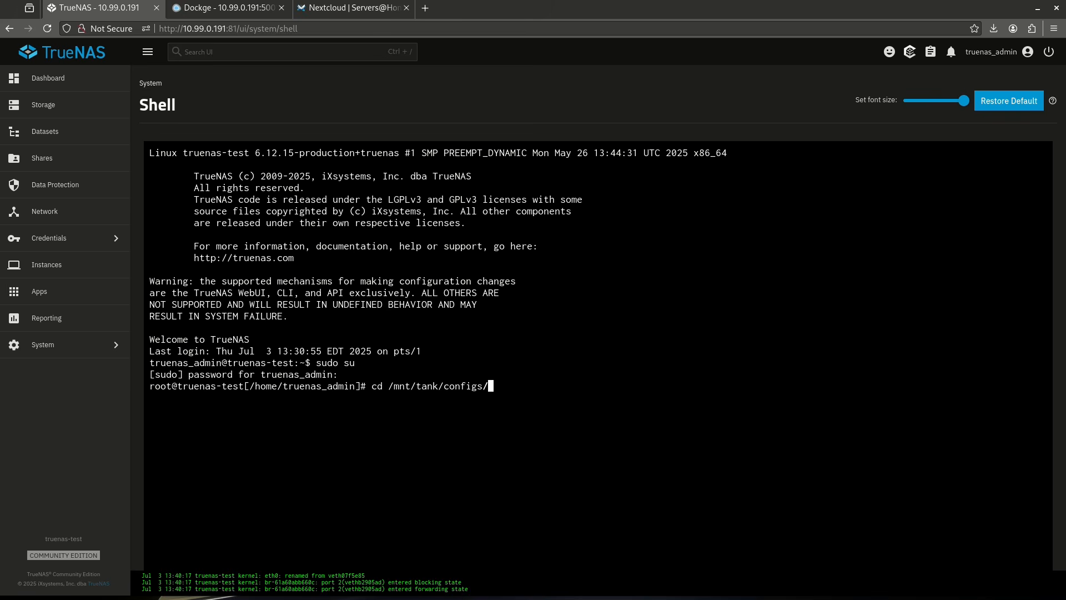
text(ne)
key(Tab)
key(Return)
text(ls -l)
key(Return)
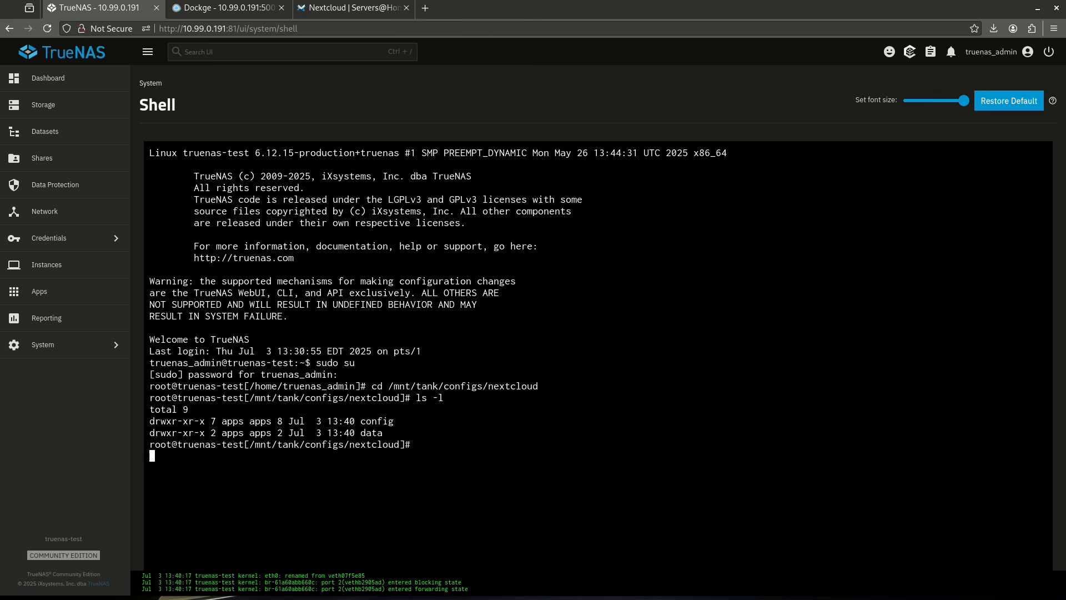
key(Return)
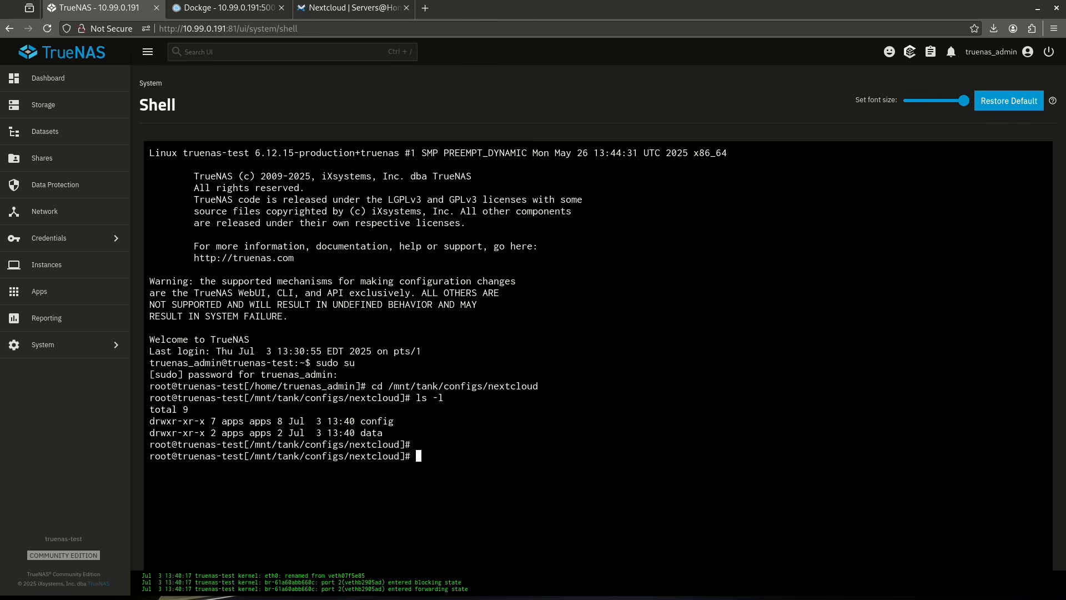
Enter the config directory and its www subdirectory, listing the contents of each with ls -l.
text(cd config)
key(Return)
text(ls -l)
key(Return)
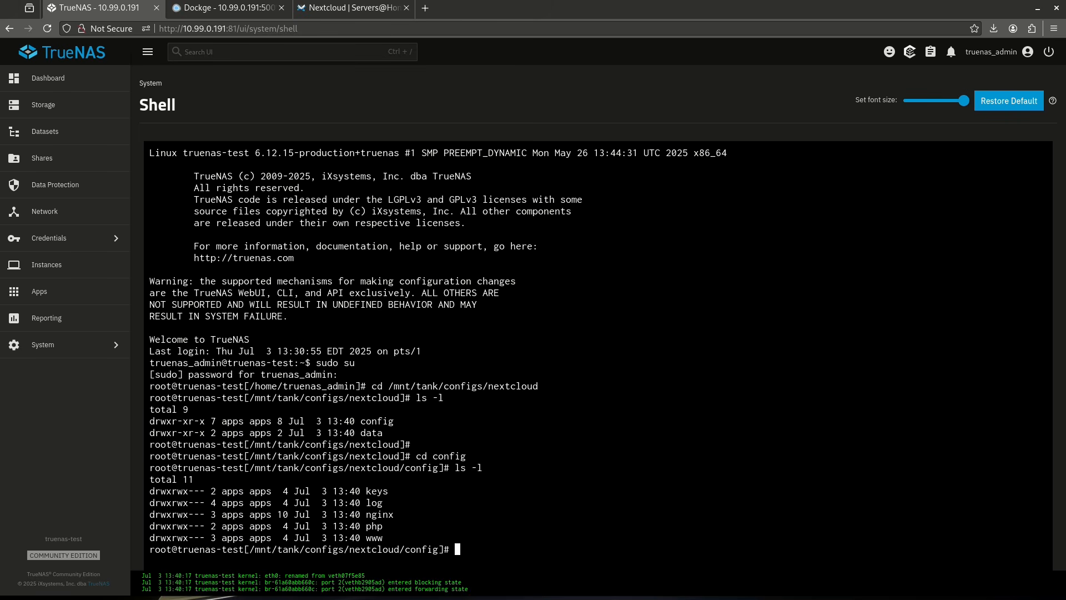
text(cd www)
key(Return)
text(ls -l)
key(Return)
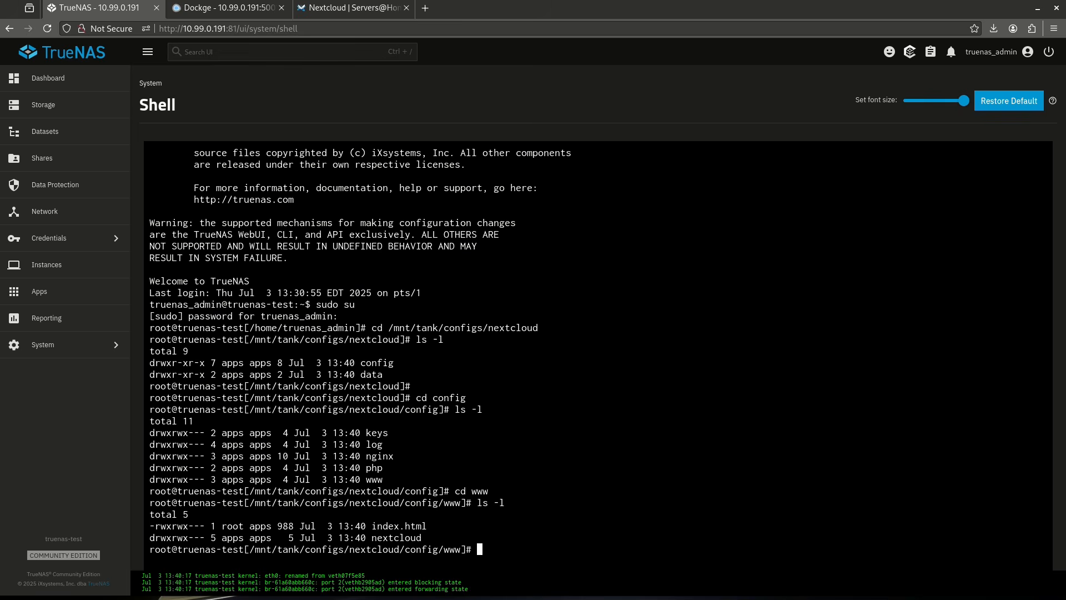
Enter the nextcloud directory inside www and its config subdirectory, listing the contents of each with ls -l.
text(cd nextcloud/)
key(Return)
text(l)
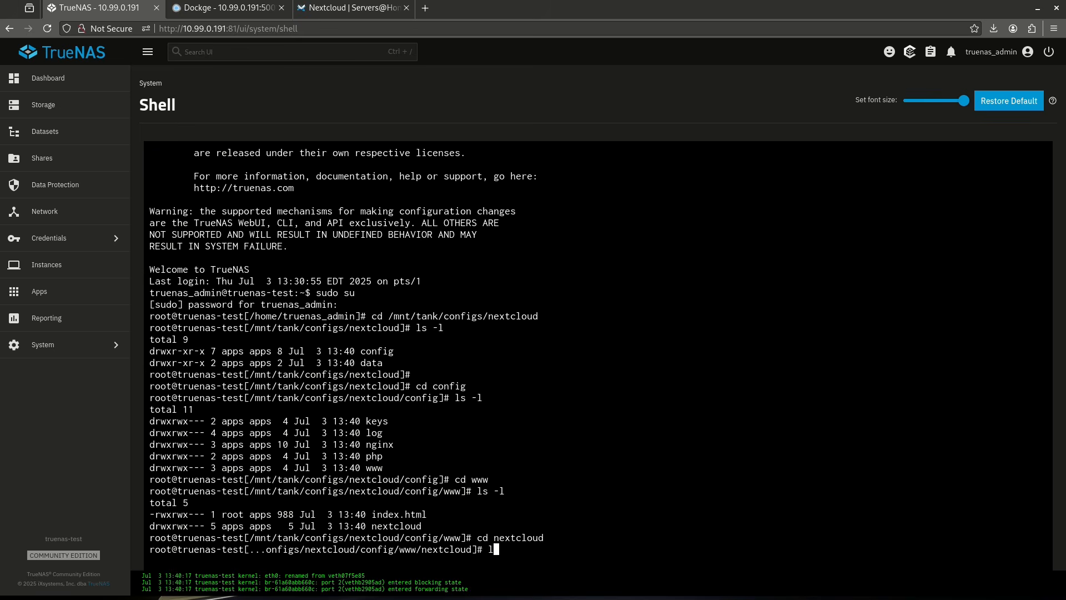
text(s -lk)
key(Return)
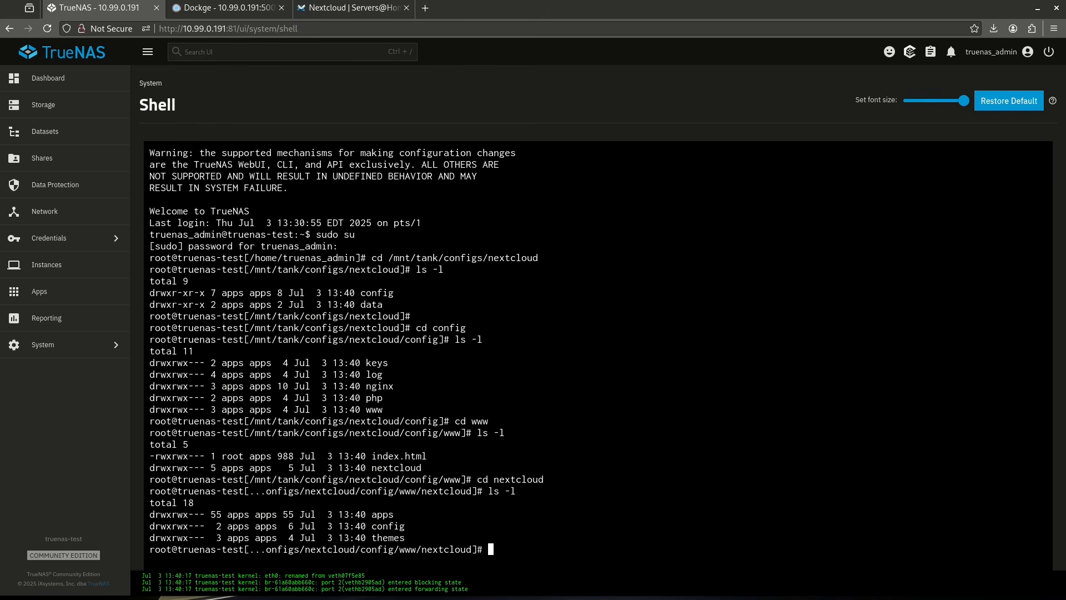
text(cd config/)
key(Return)
text(ls -l)
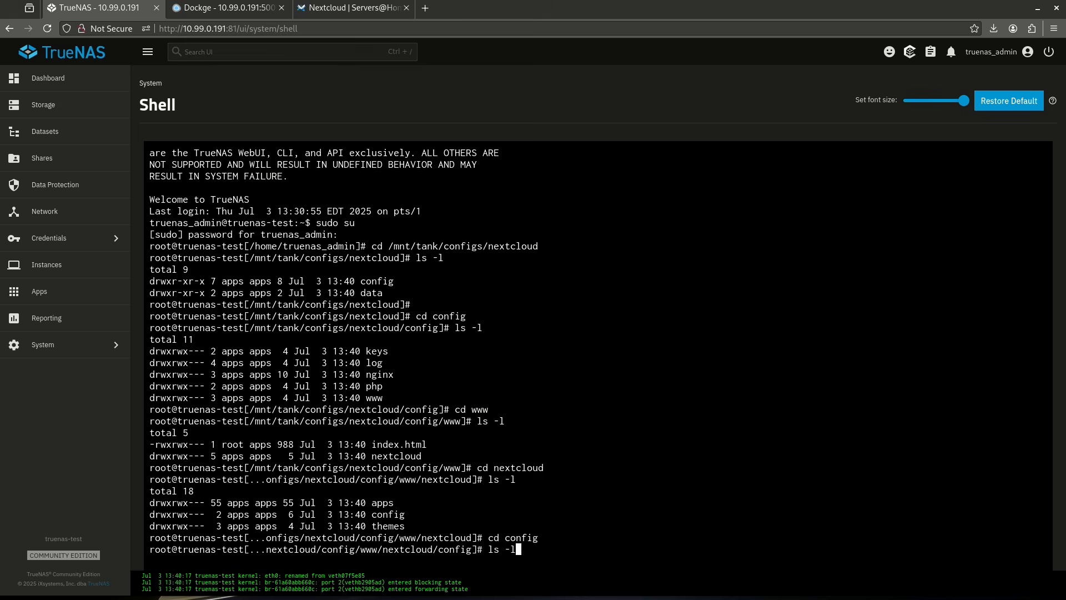
key(Return)
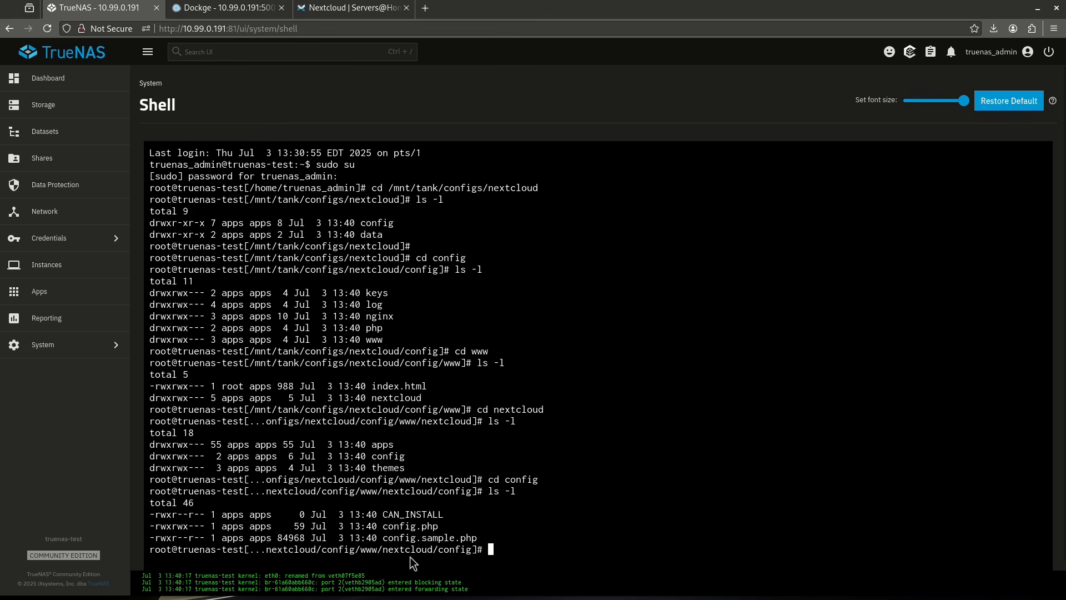
Print the current directory's full path with pwd and highlight it for reference.
text(pwd)
key(Return)
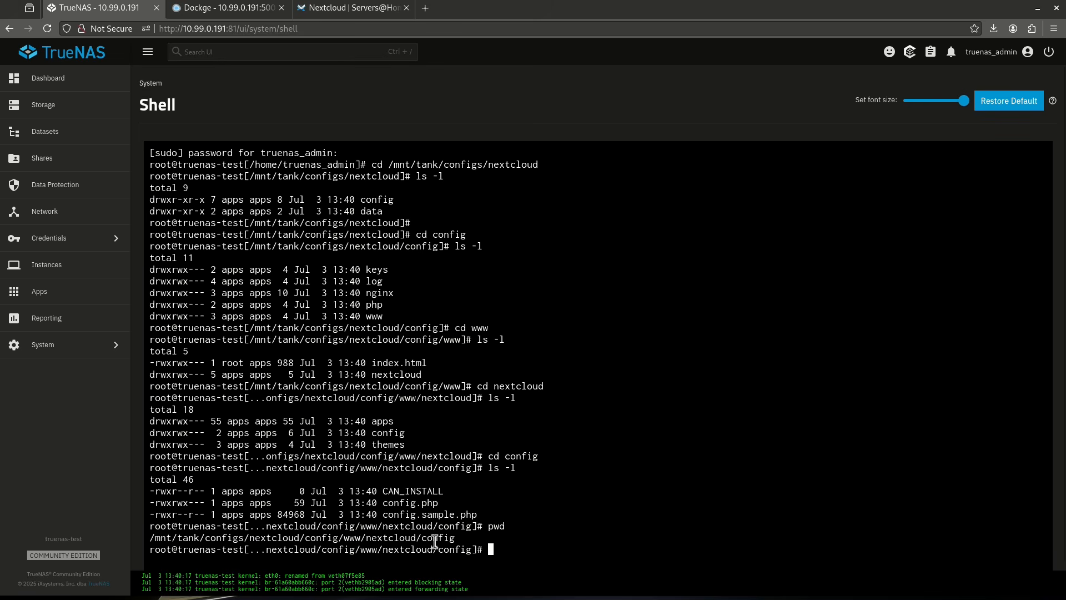
drag(458, 537, 150, 537)
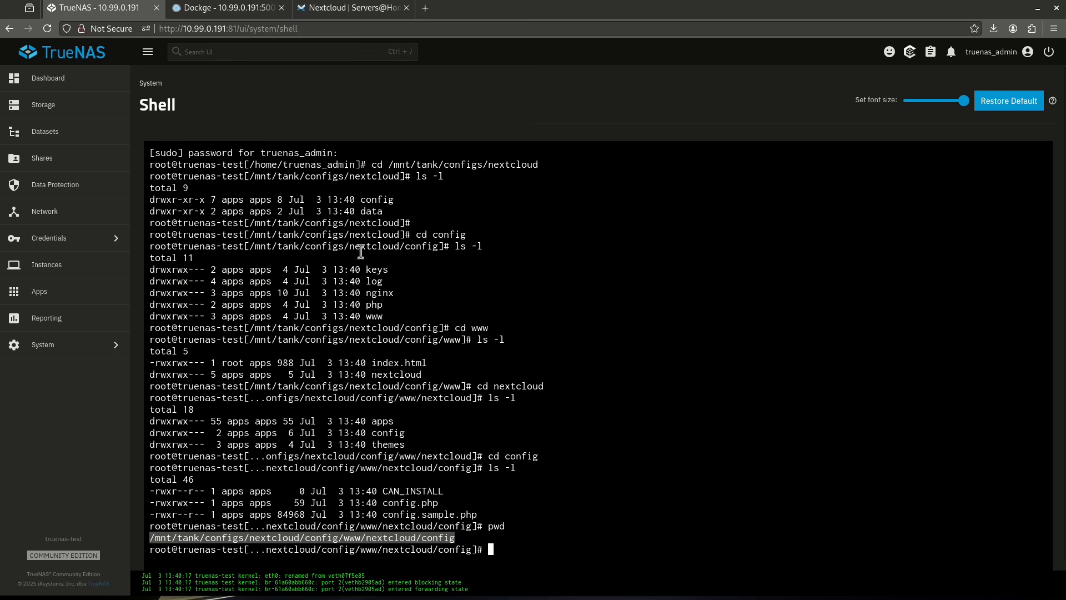
click(507, 546)
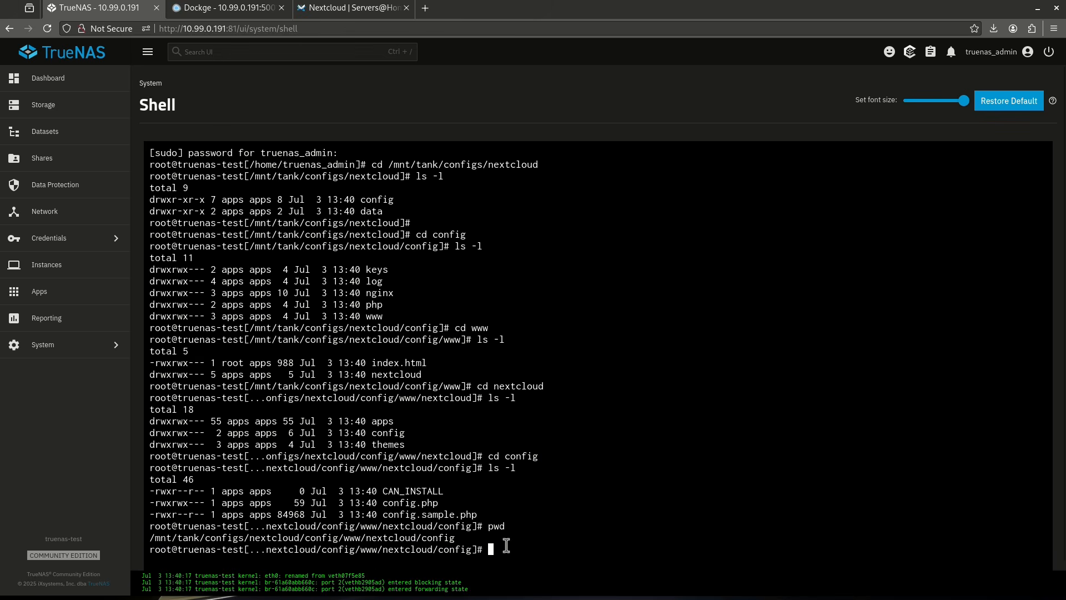
Open config.php in nano and place the cursor after the existing trusted_domains entry.
text(nano config.php)
key(Return)
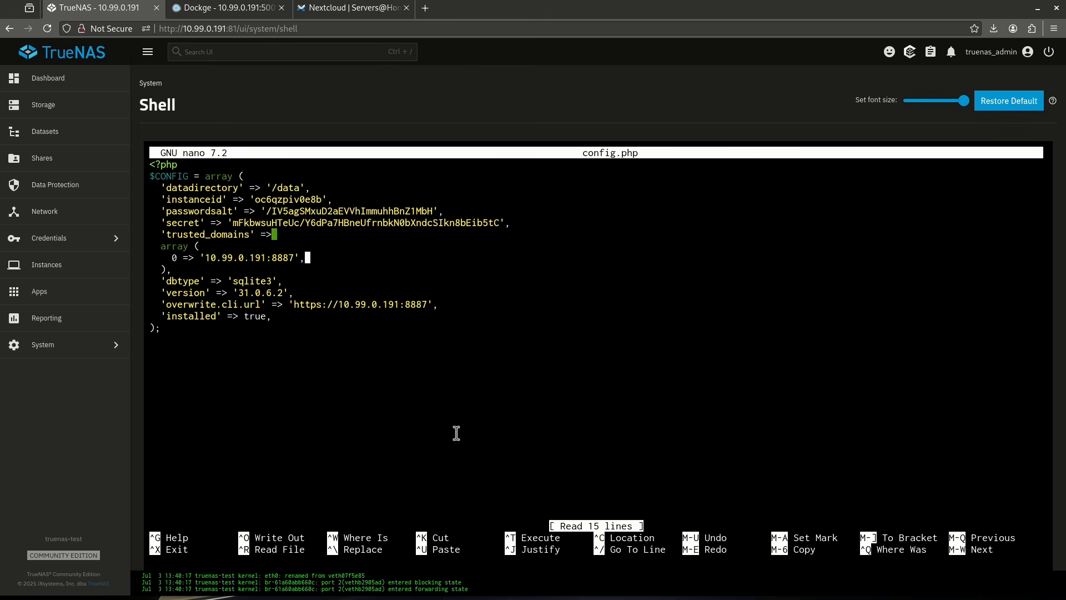
Add a second trusted_domains array entry, 1 => 'nextcloud.serversatho.me', below the existing IP address entry in config.php.
key(Return)
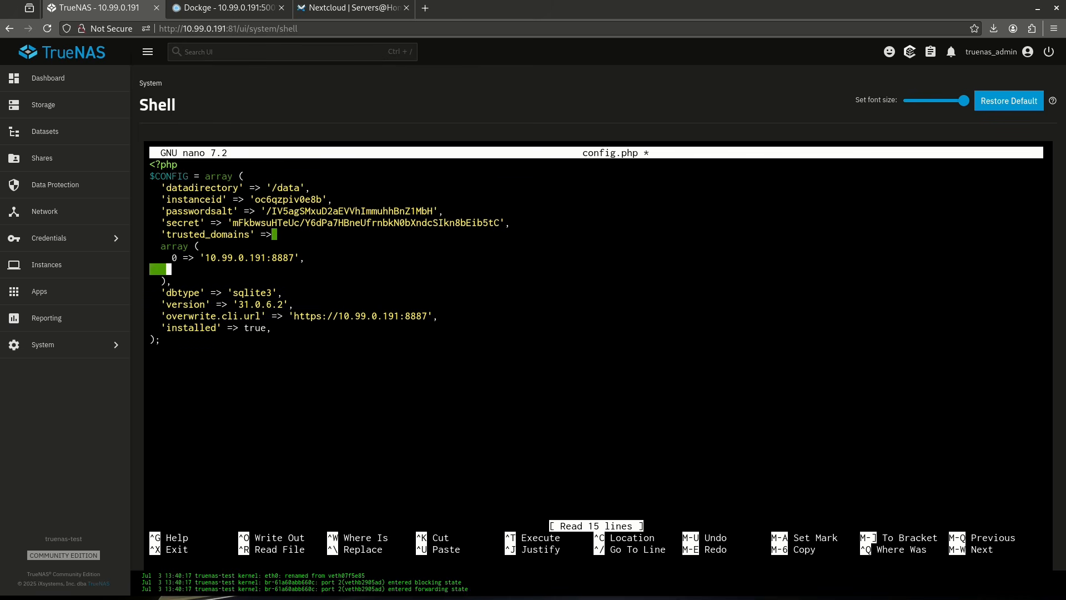
text(1 => ')
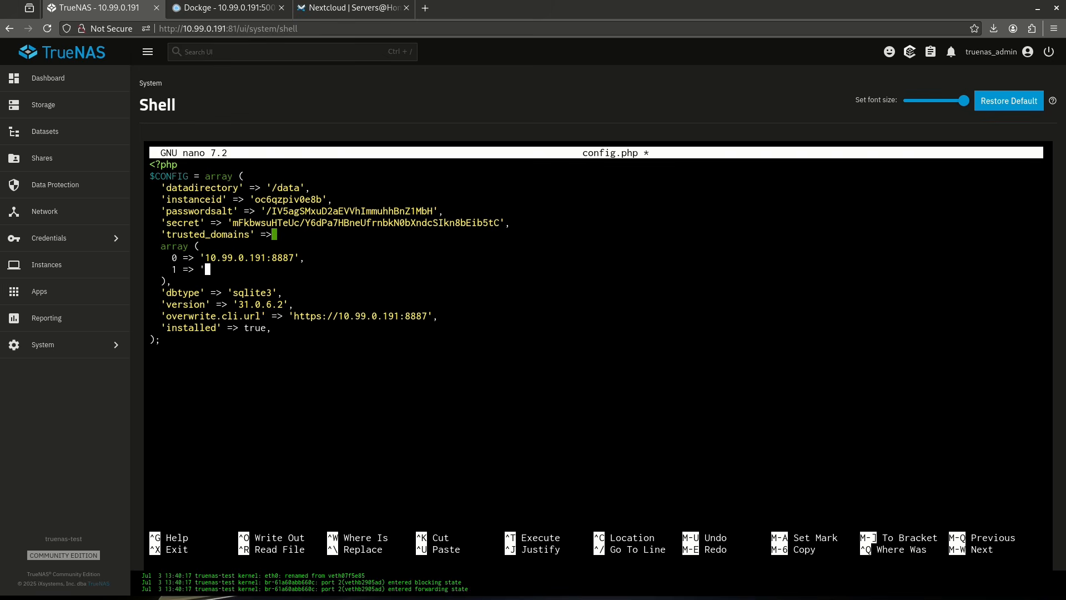
text(nextcloud.serversatho.me)
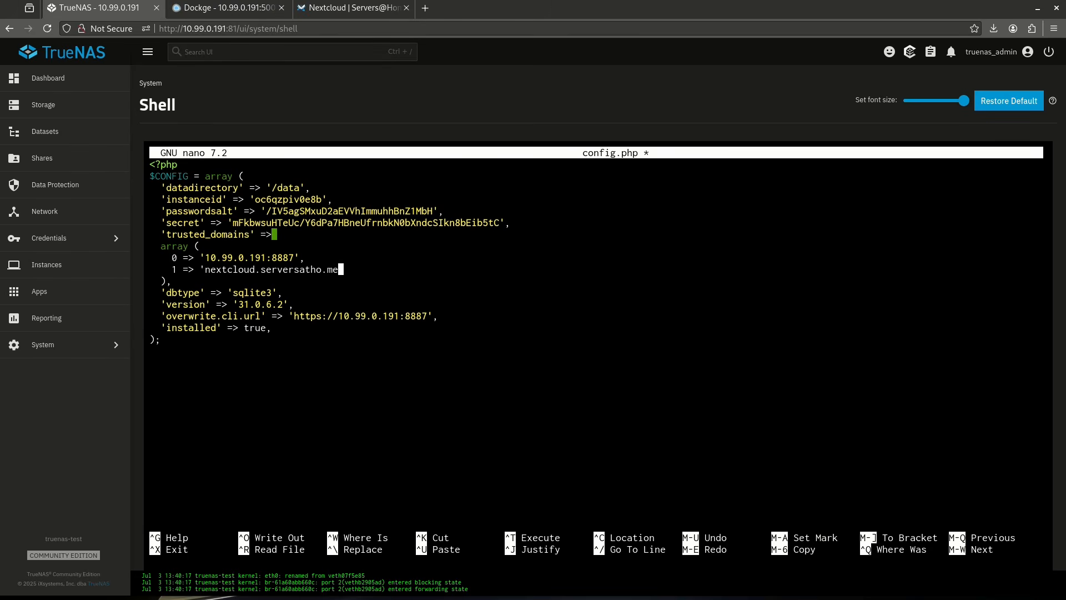
text(',)
Save the edited file under the name config.php and exit nano.
key(ctrl+x)
key(y)
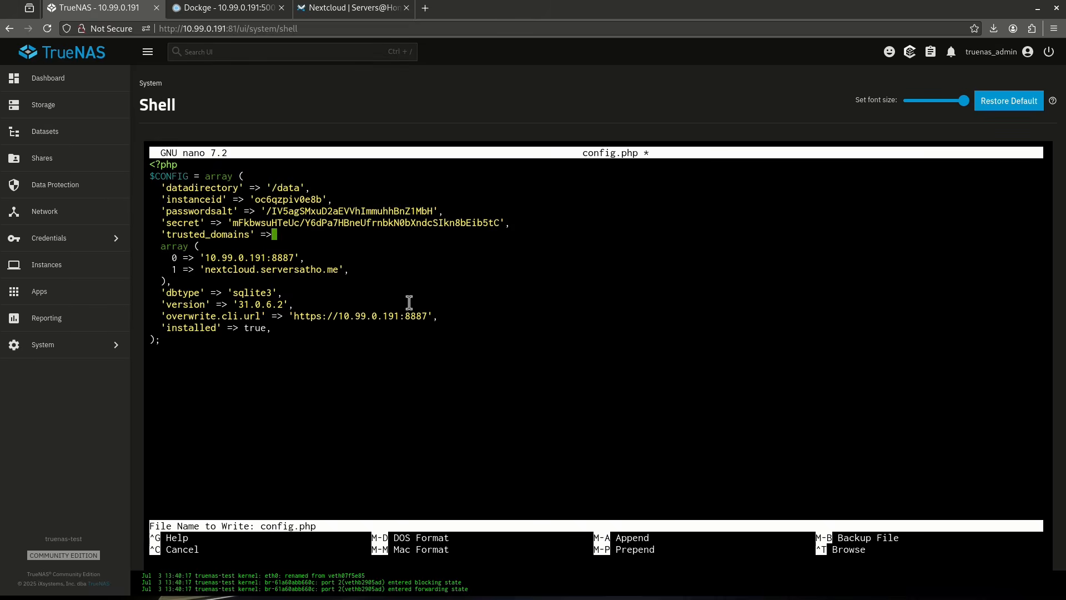
key(Return)
Open nextcloud.serversatho.me in a new browser tab.
key(ctrl+t)
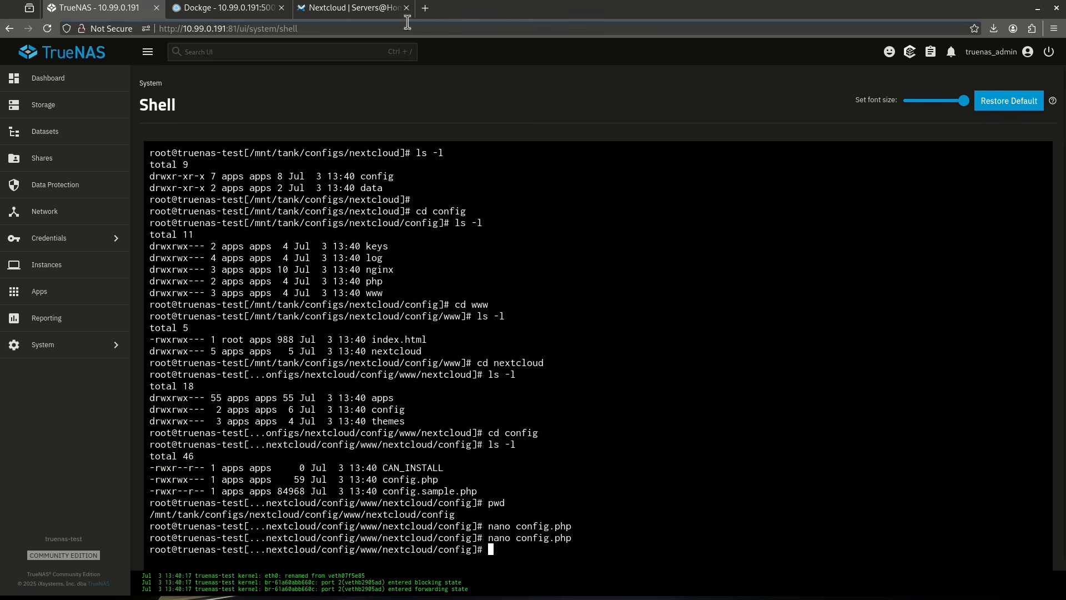
text(ne)
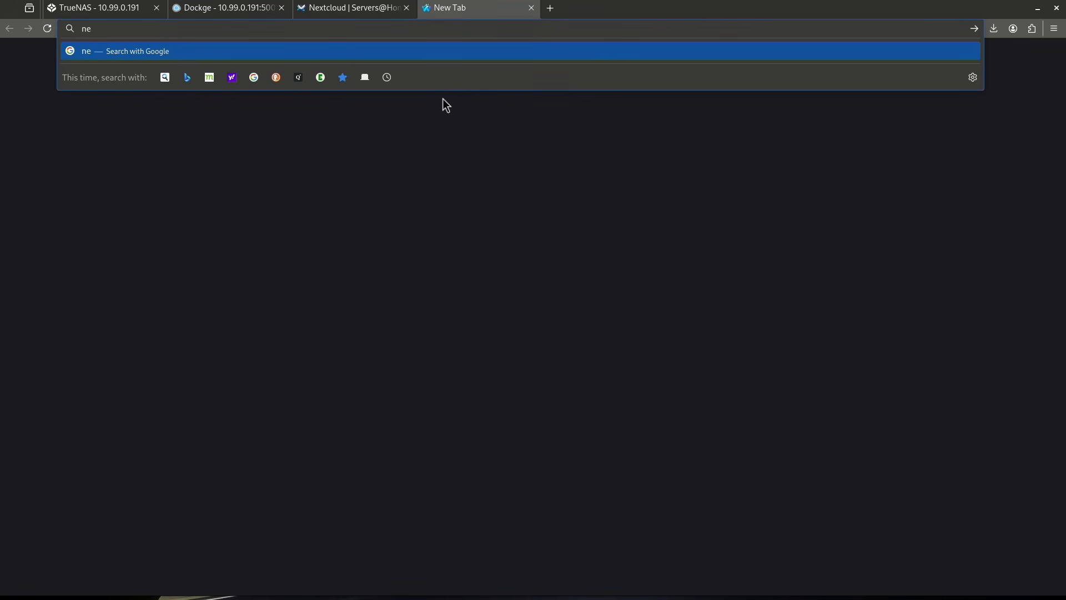
text(xtcloud.serv)
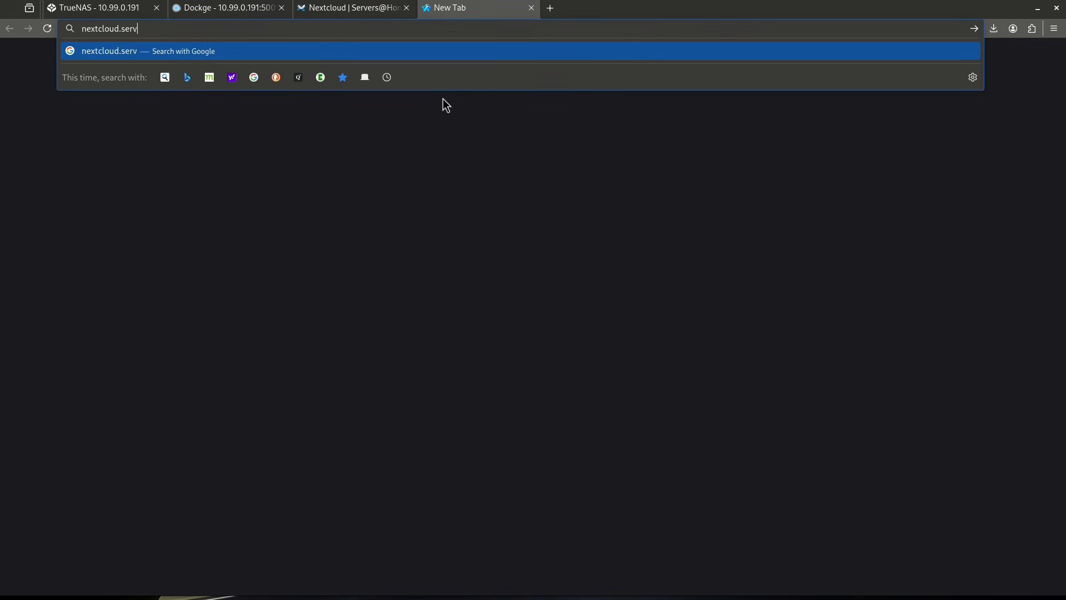
text(ersatho.me)
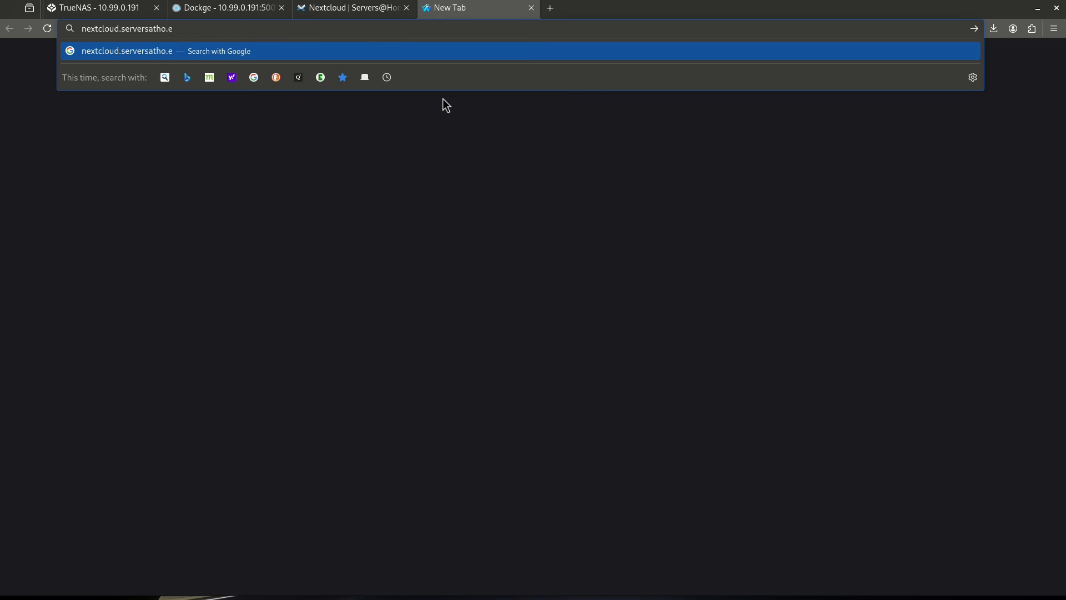
key(Return)
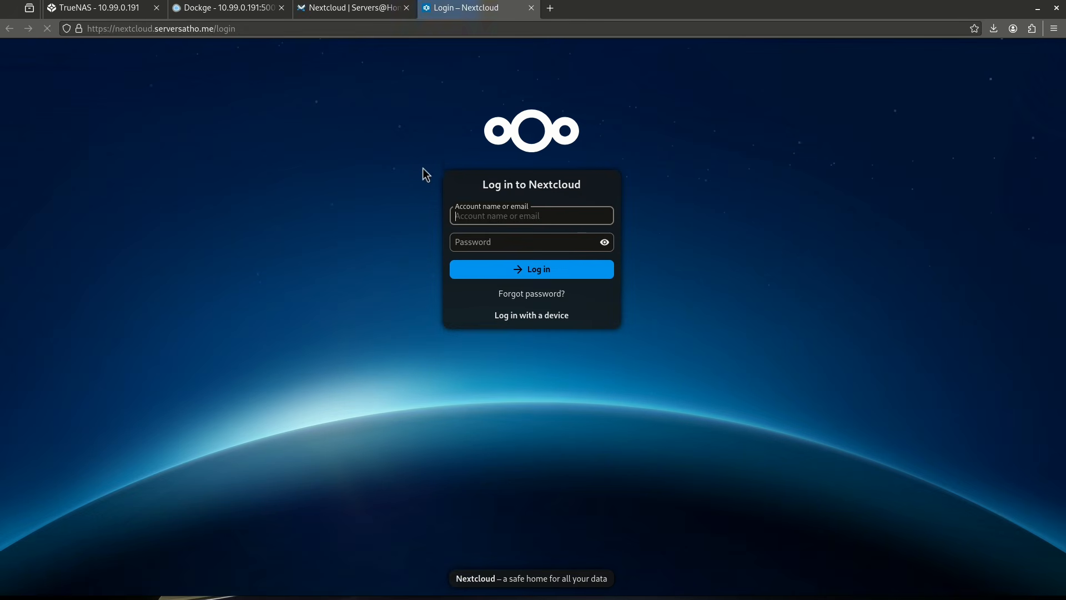
Log in to Nextcloud with the admin account name and the account password.
click(494, 215)
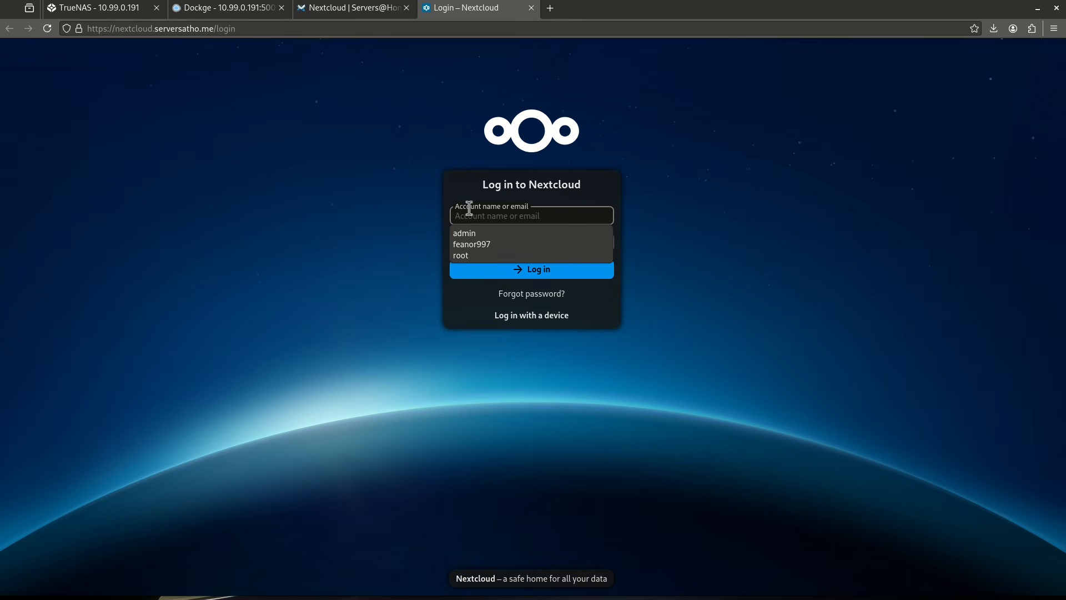
click(481, 234)
click(483, 243)
text(admi)
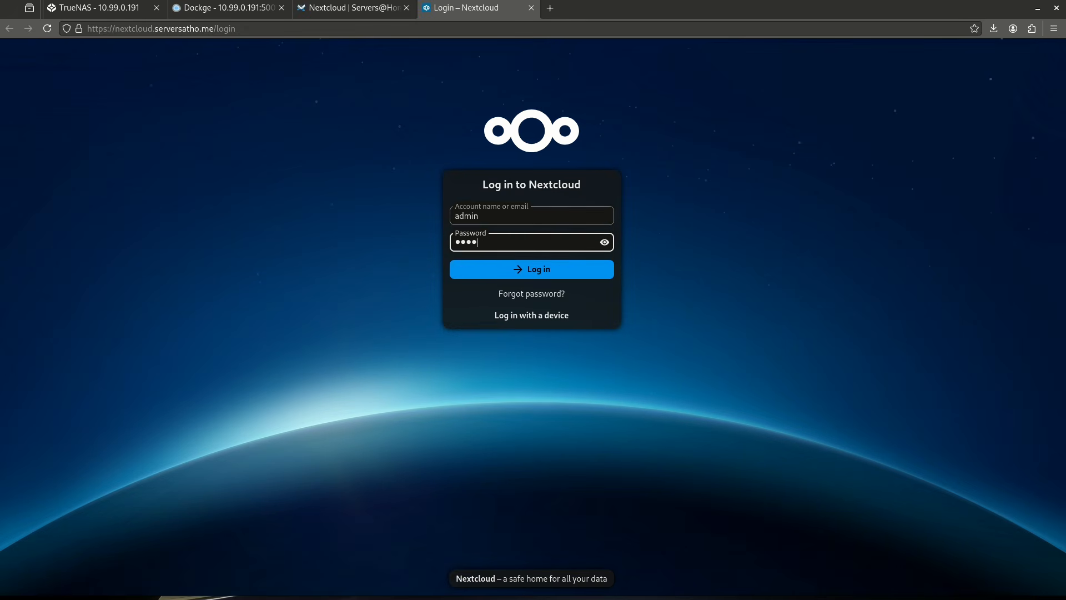
text(n)
key(Return)
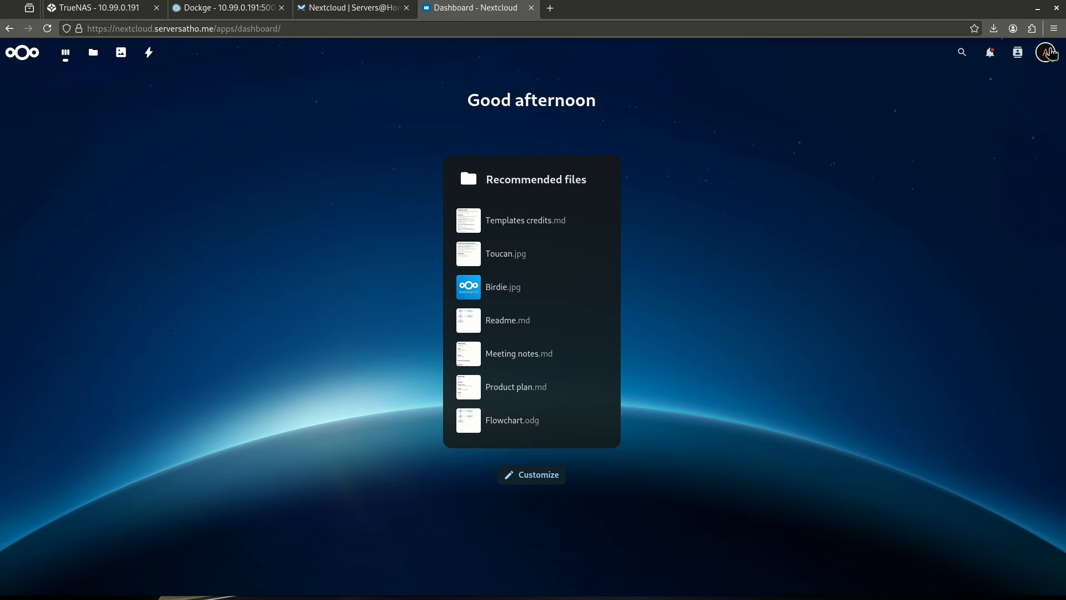
Download and enable the Nextcloud Office app from the Hub bundle in Nextcloud's app bundles.
click(1046, 53)
click(983, 208)
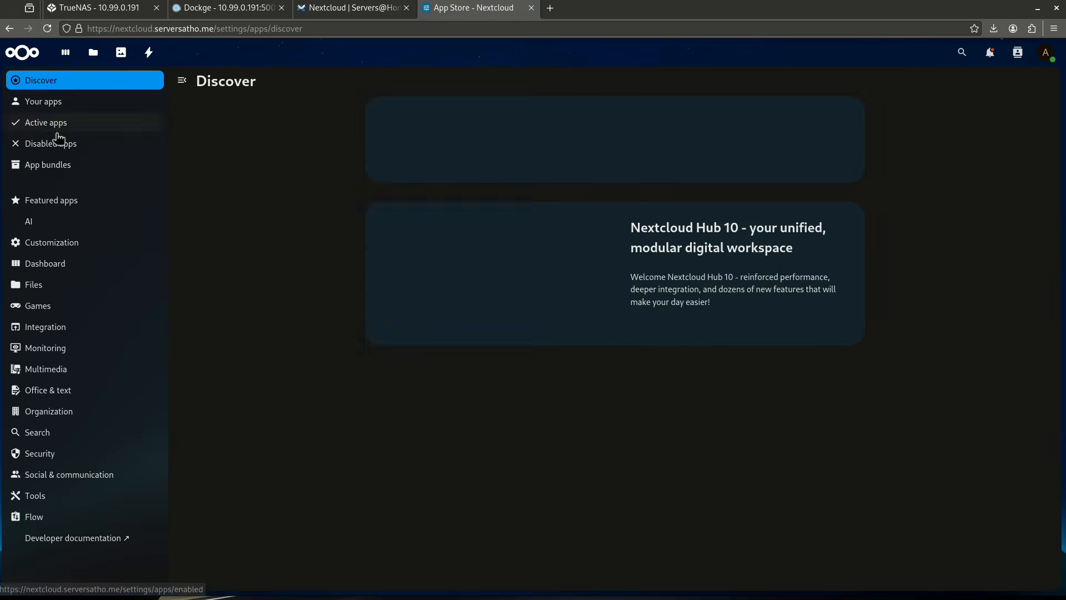
click(50, 166)
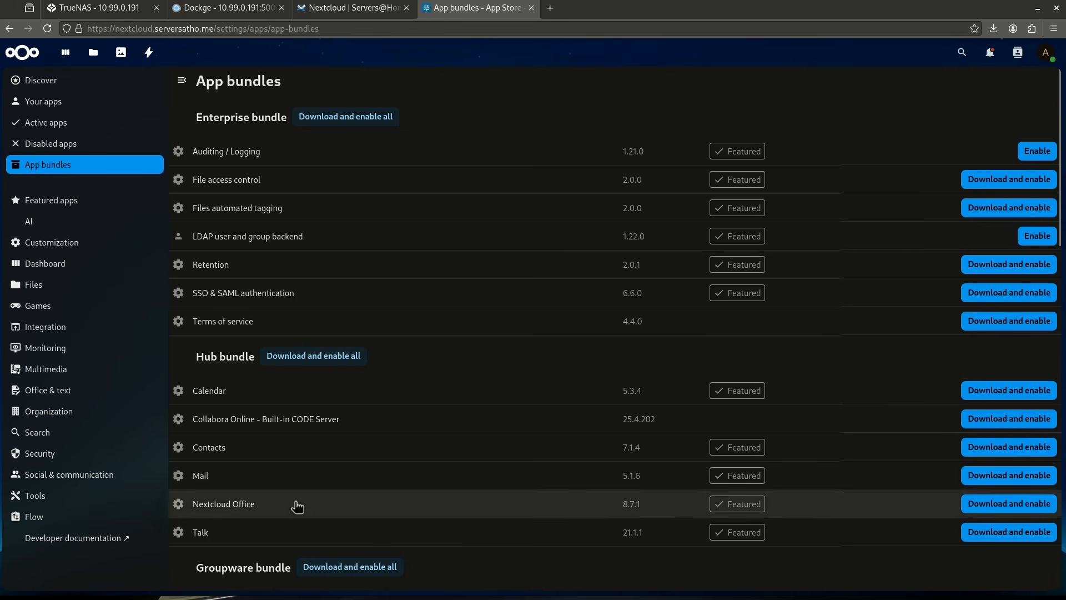
click(1026, 505)
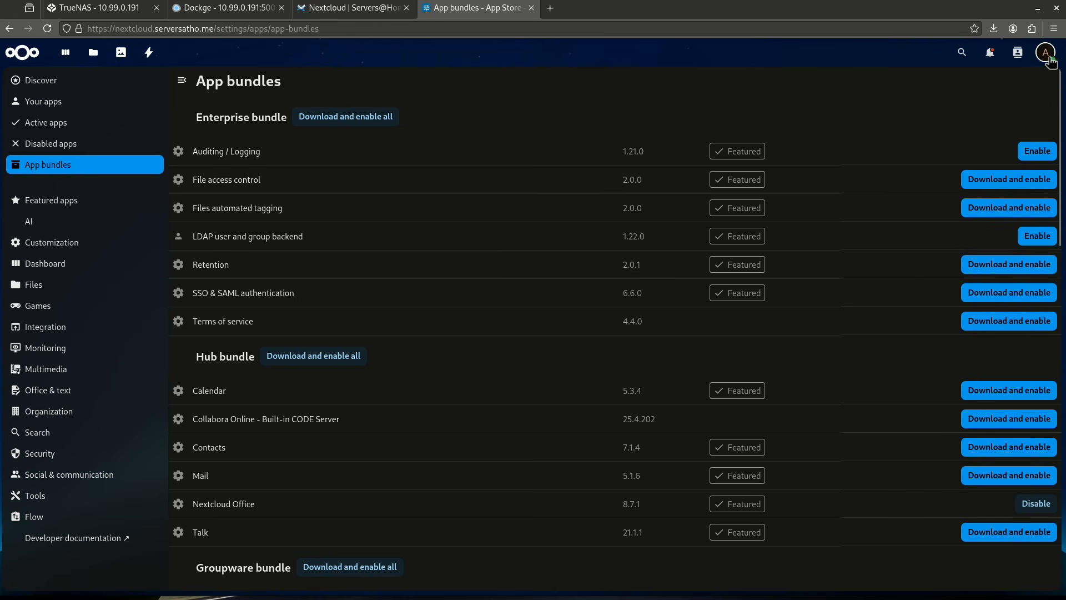
Open the Nextcloud Office administration settings and choose the option to use your own server.
click(1046, 52)
click(994, 183)
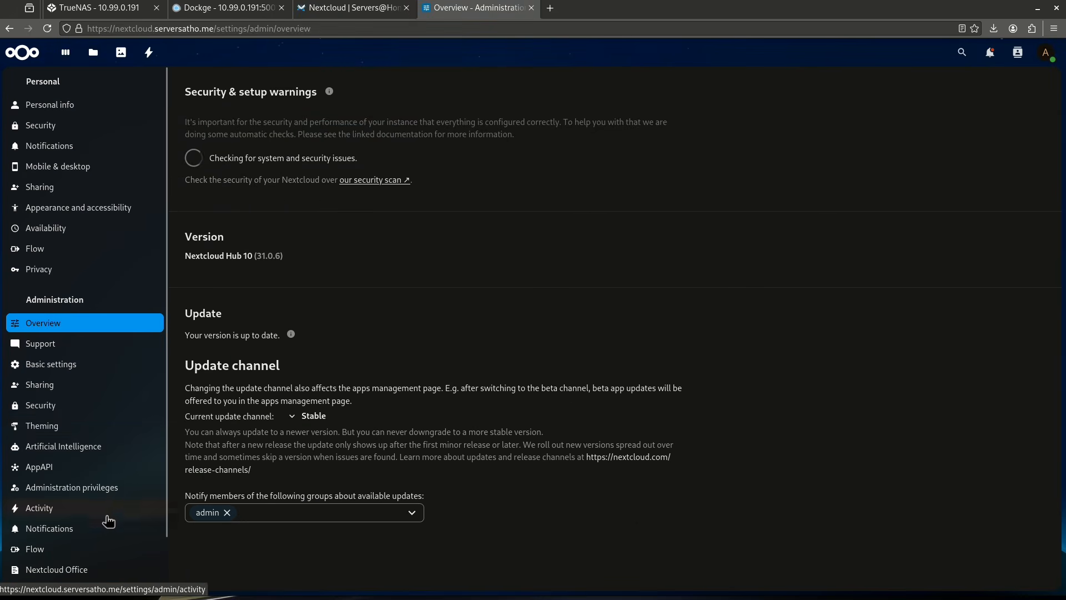
click(89, 570)
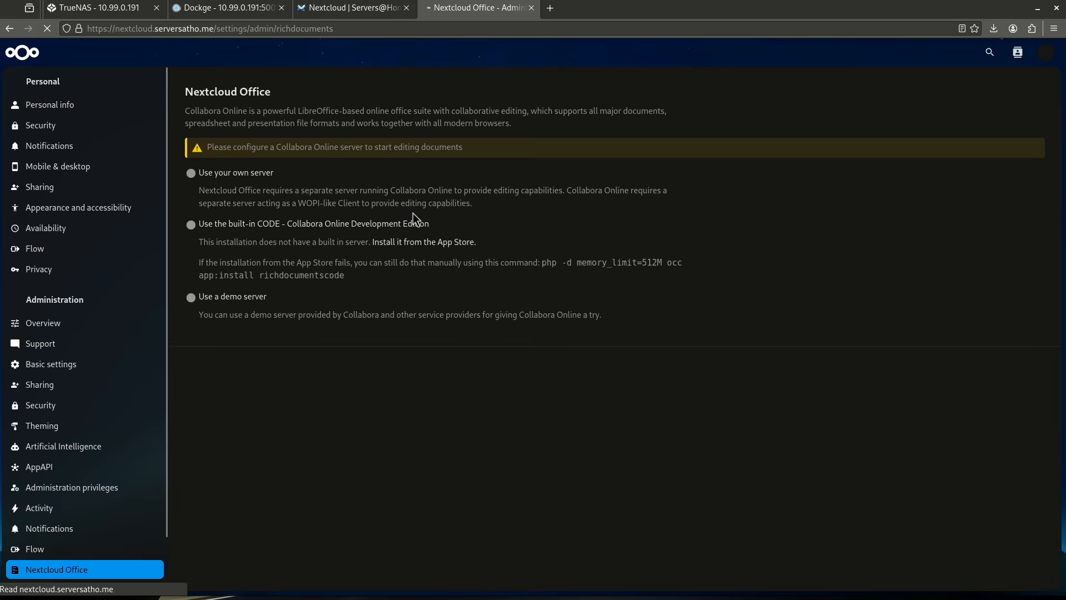
click(245, 176)
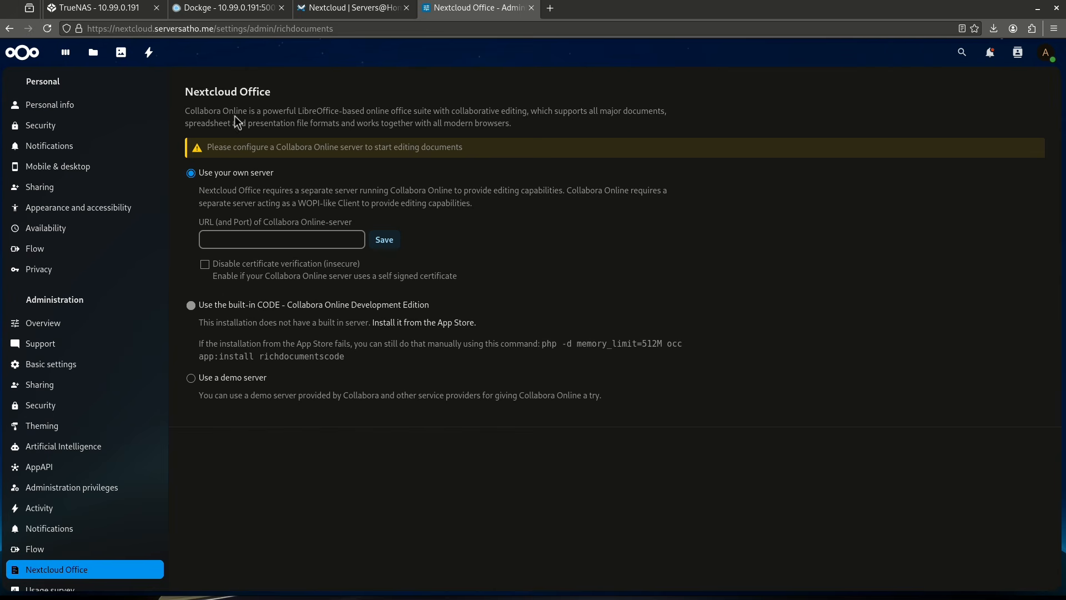
click(266, 239)
text(h)
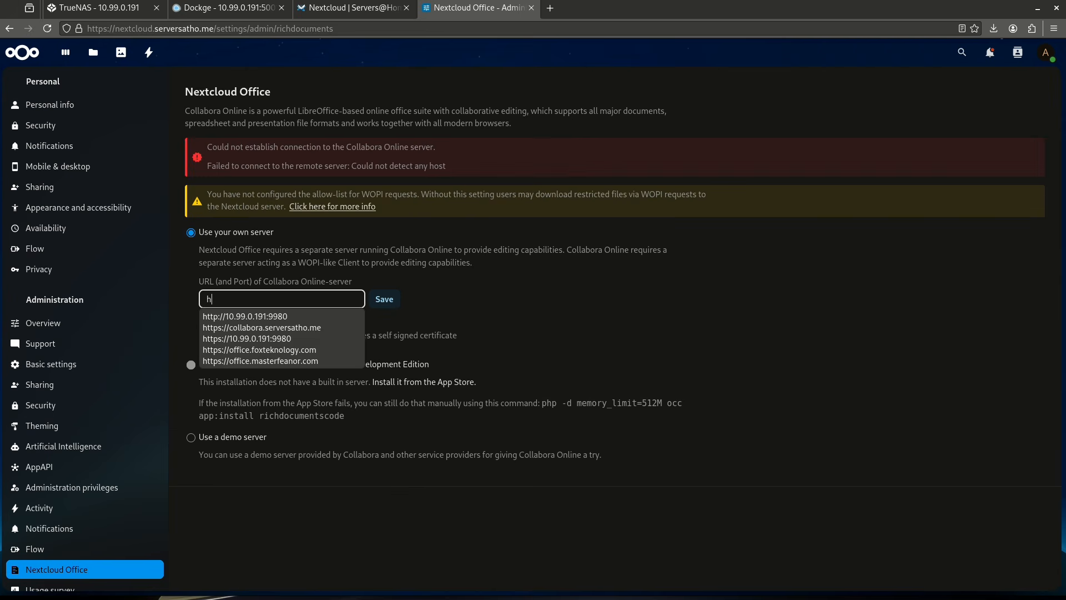
text(ttps:/)
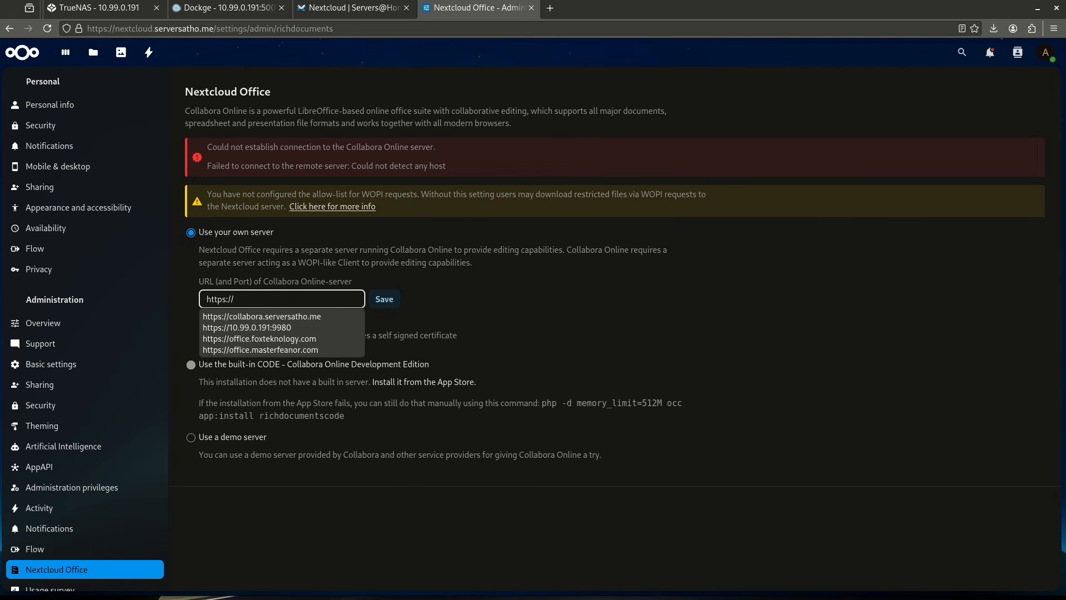
text(/)
key(Down)
key(Return)
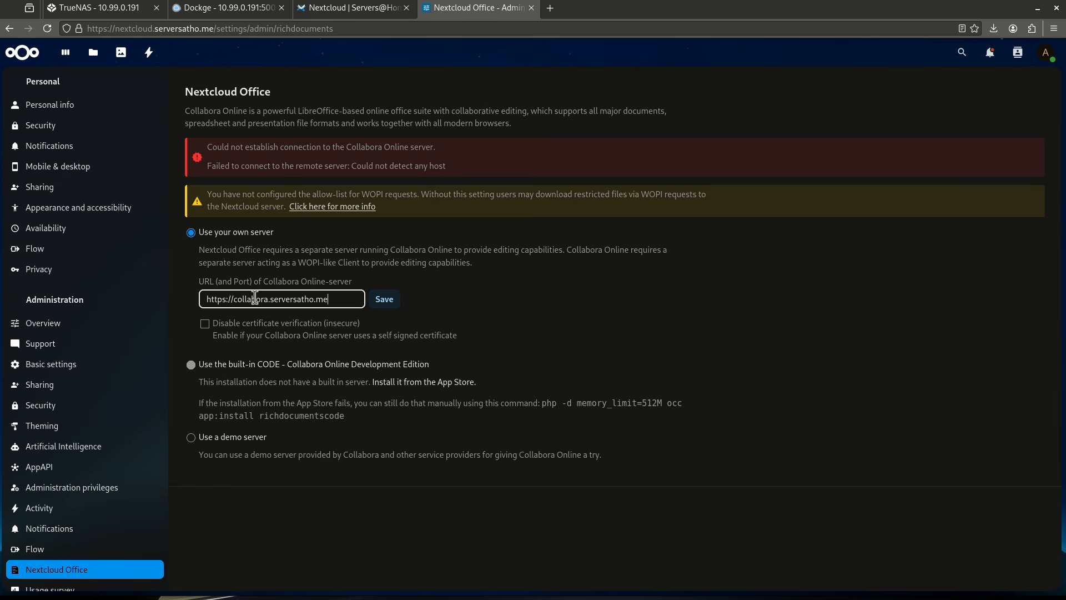
click(377, 302)
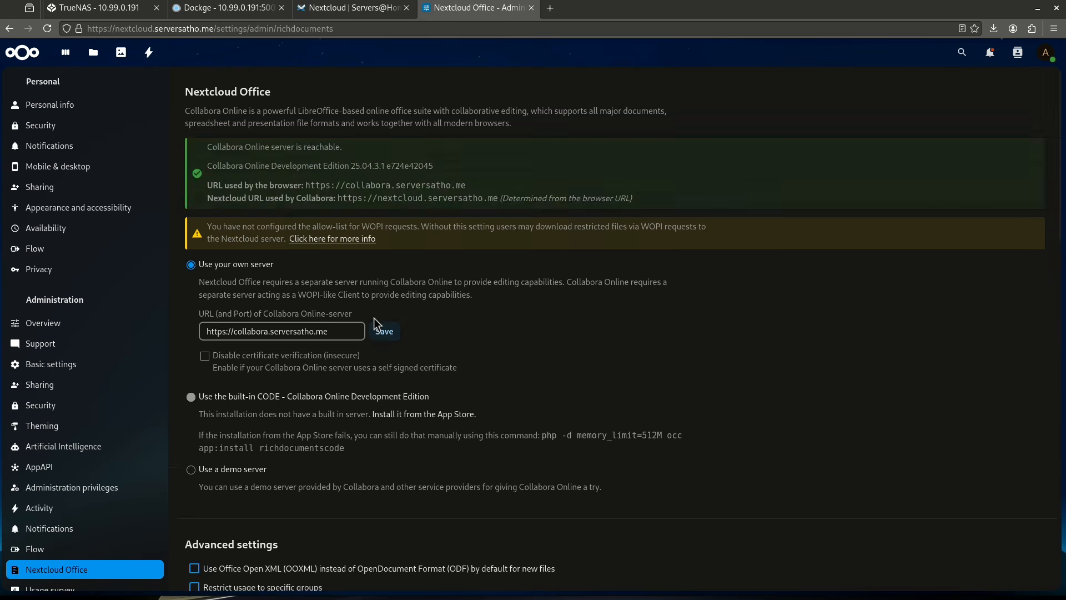
scroll(385, 269, down, 2)
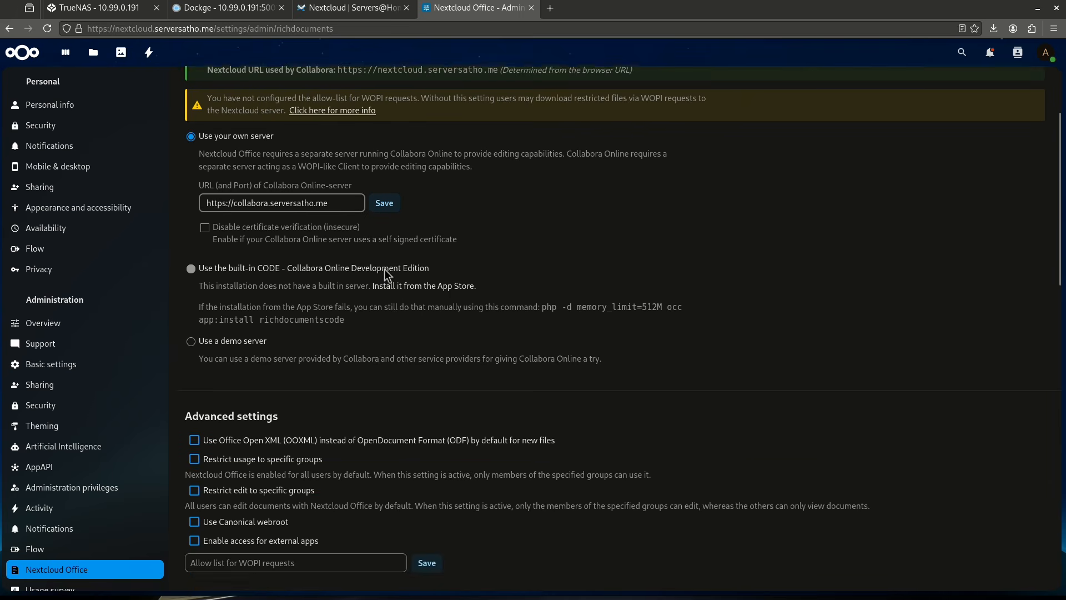
scroll(385, 270, down, 13)
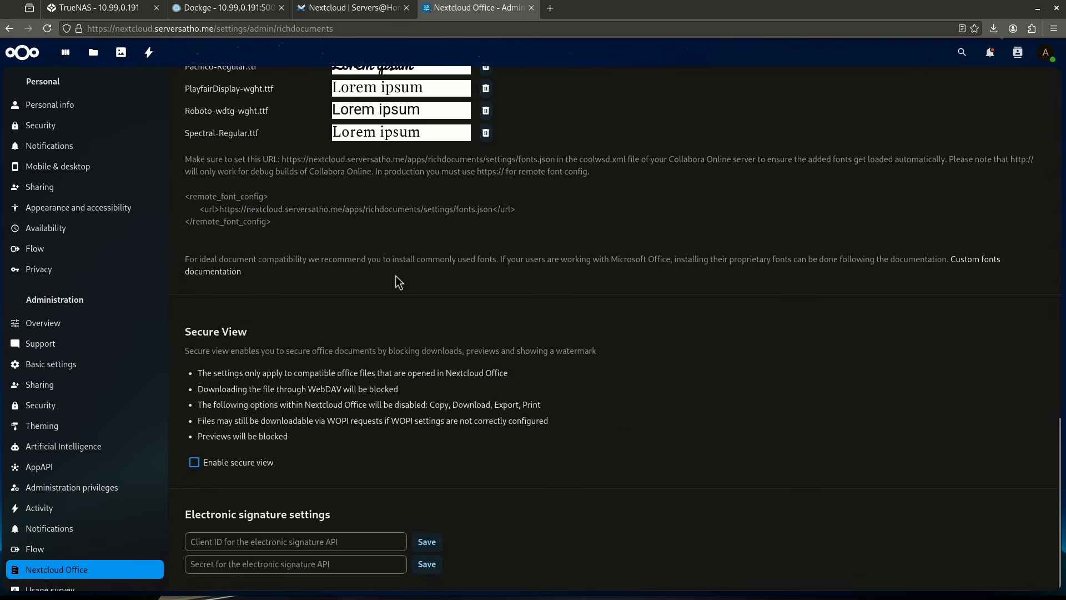
scroll(399, 282, up, 15)
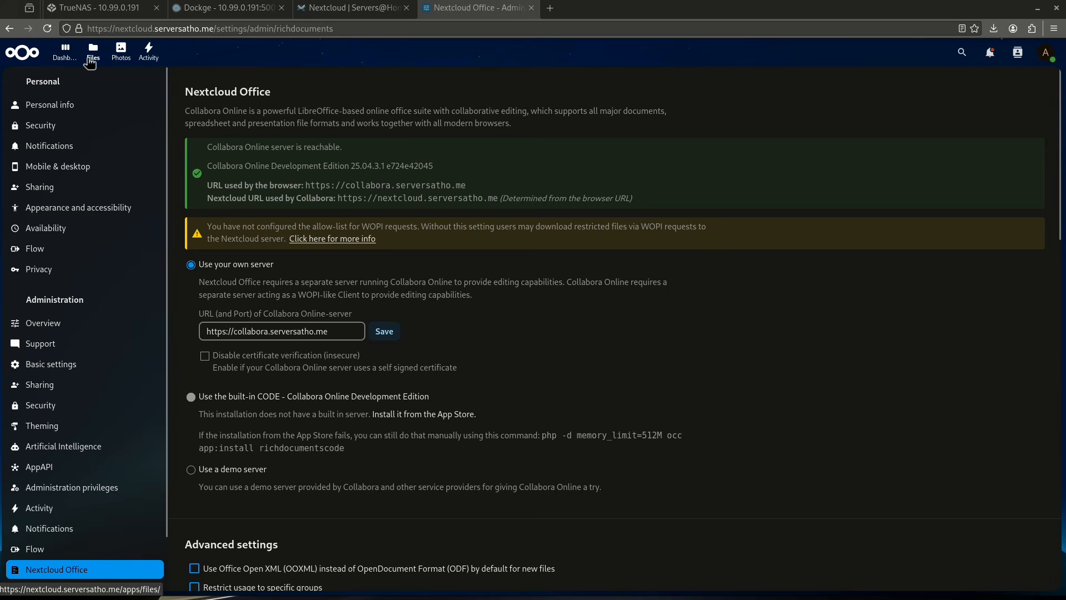
Open Welcome to Nextcloud Hub.docx from the Documents folder in Files to check the editor, and close it.
click(90, 58)
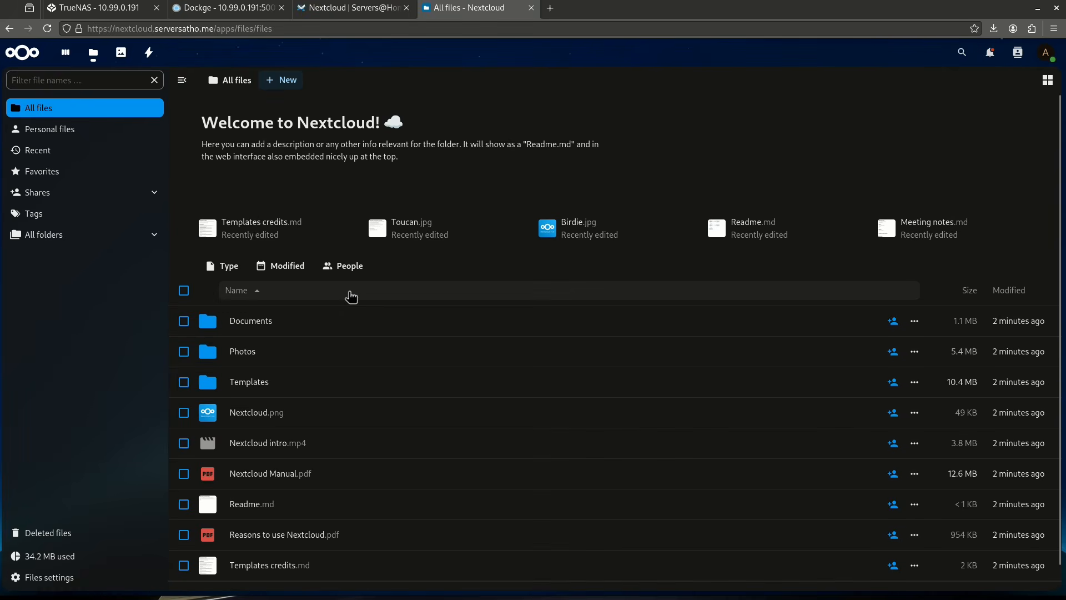
click(249, 332)
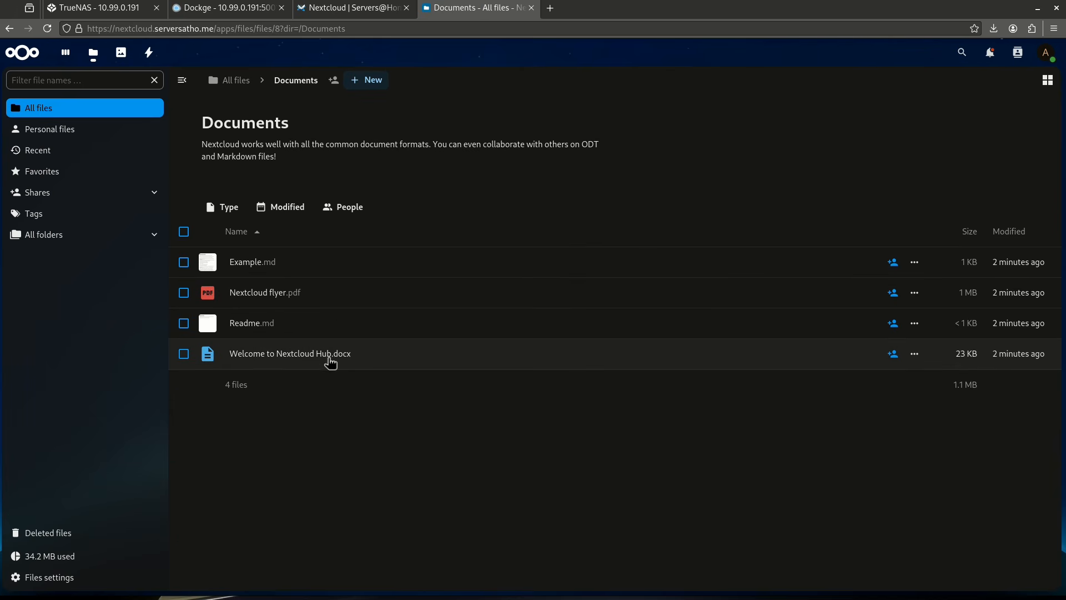
click(328, 361)
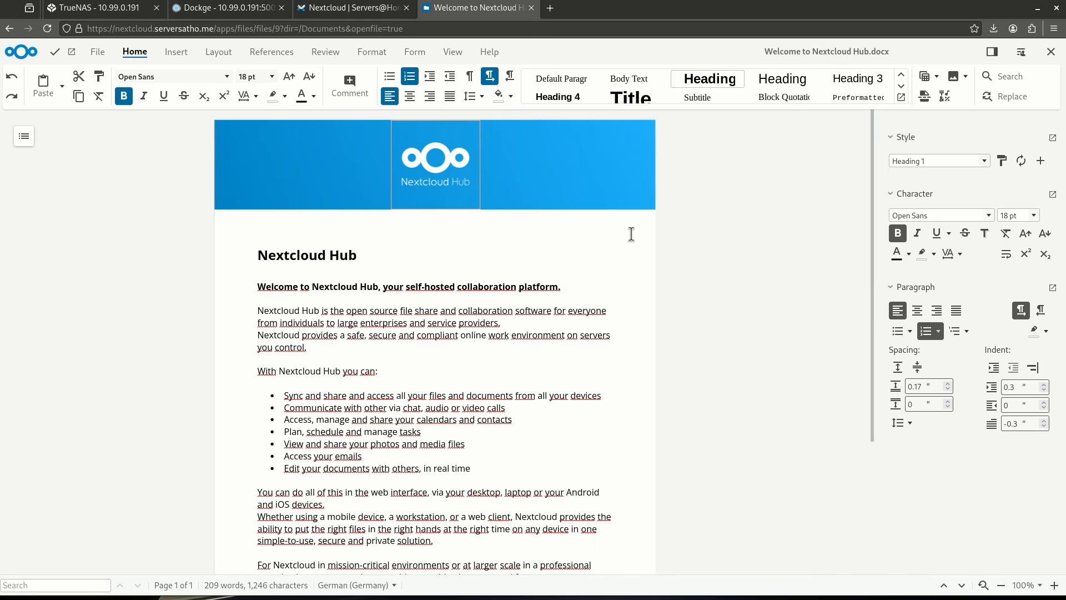
click(1052, 53)
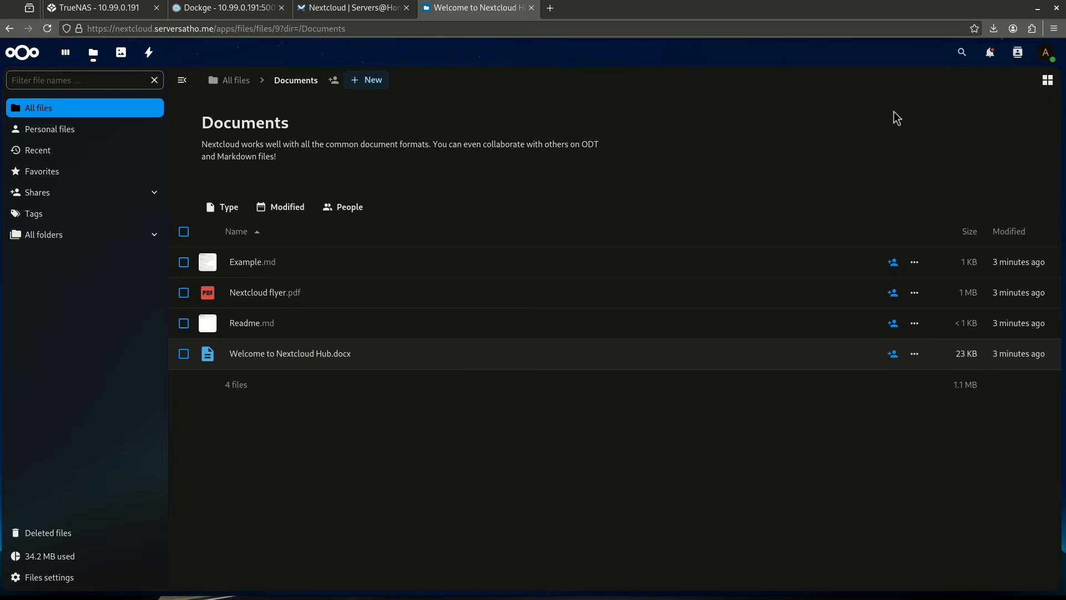
Create a blank document named New document.odt in the Documents folder and close it once it opens.
click(364, 81)
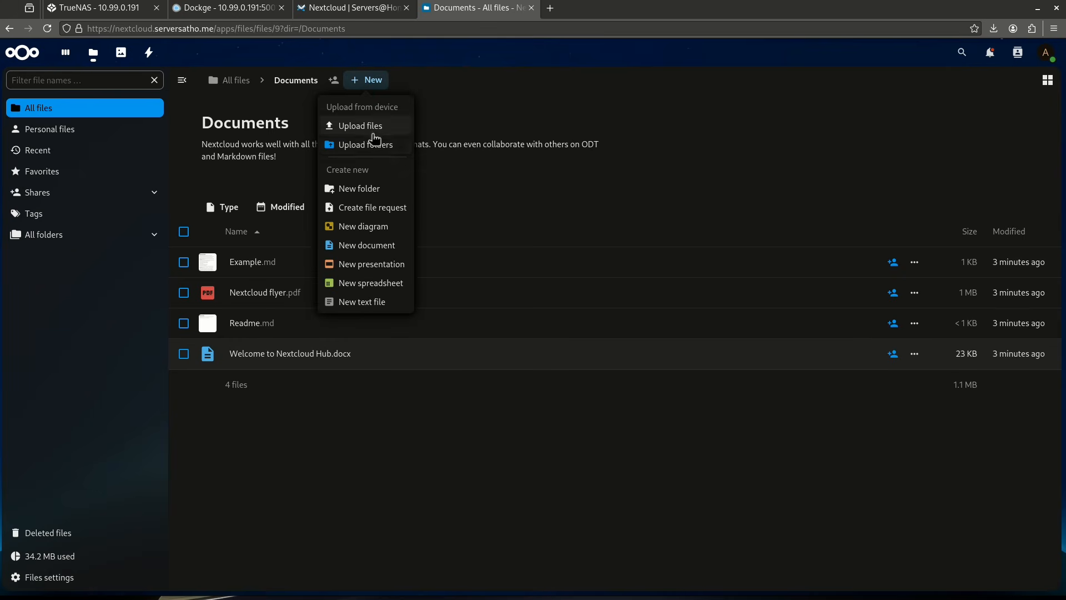
click(378, 242)
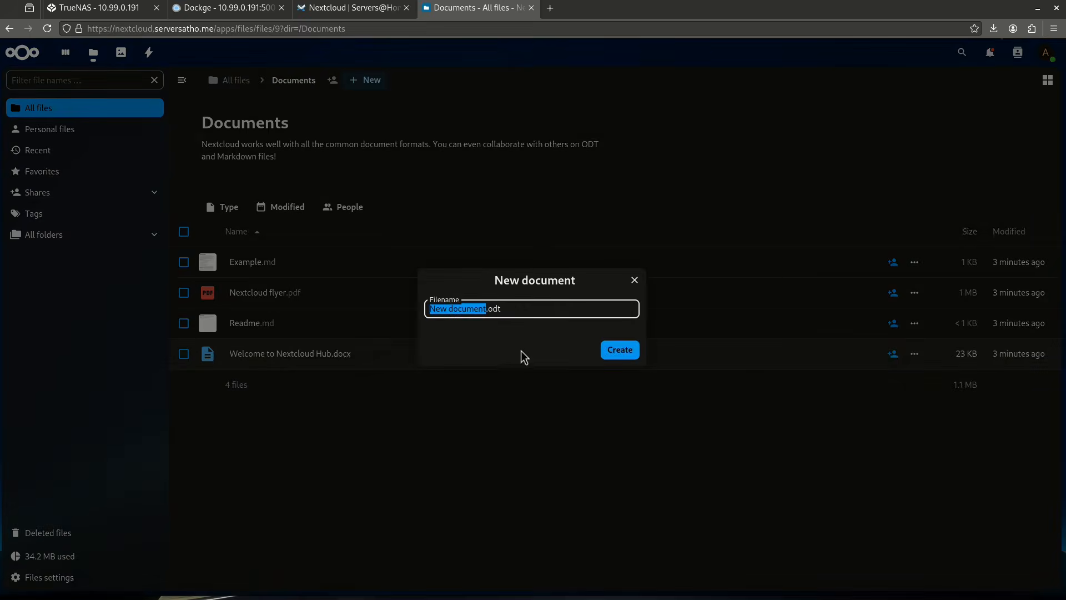
click(621, 351)
click(747, 492)
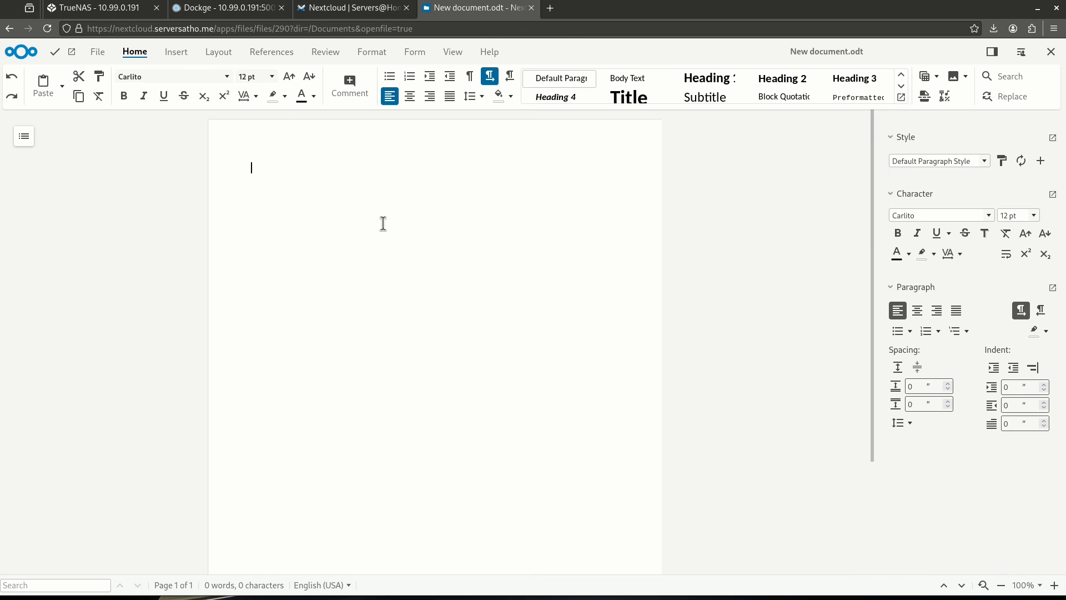
click(1048, 56)
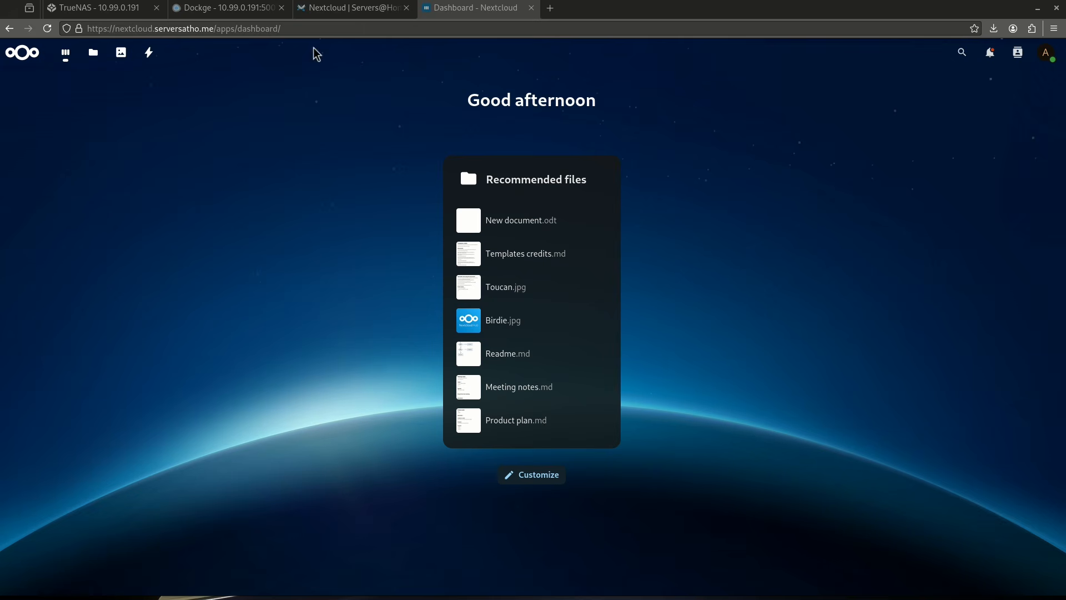
Review the wiki's Nextcloud page from Installation and Post-Install through the Collabora reverse proxy settings, and return to the Nextcloud dashboard.
click(332, 9)
scroll(389, 269, up, 10)
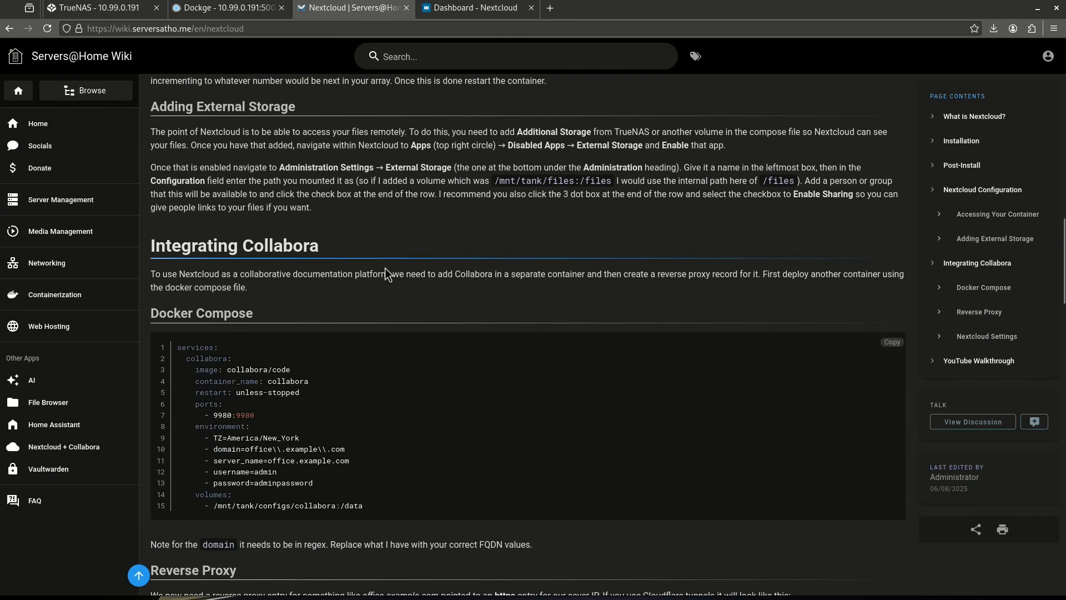
scroll(229, 335, up, 15)
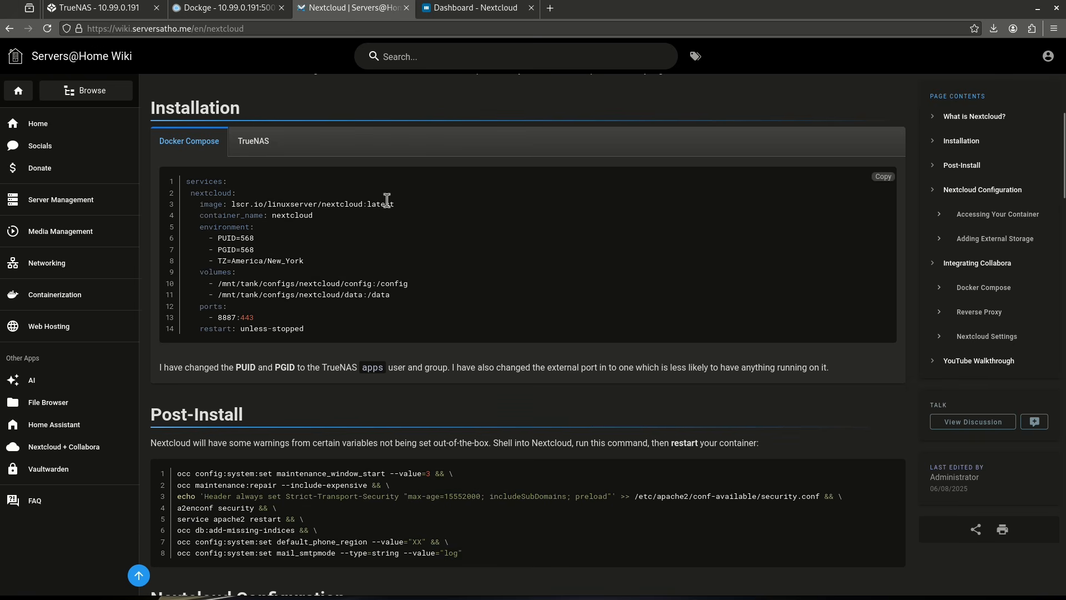
scroll(341, 334, down, 2)
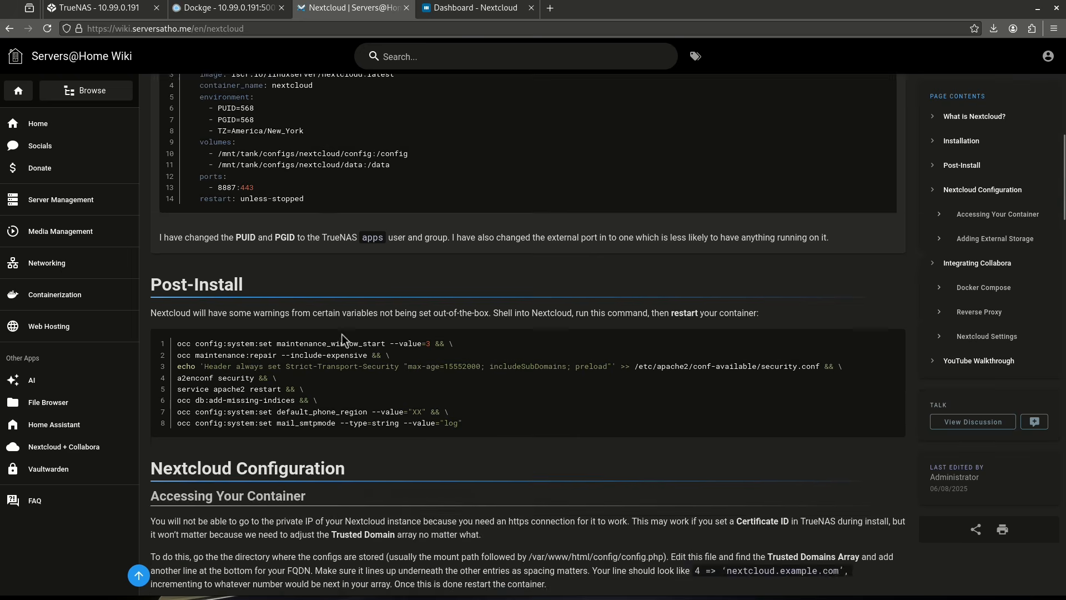
scroll(342, 334, down, 18)
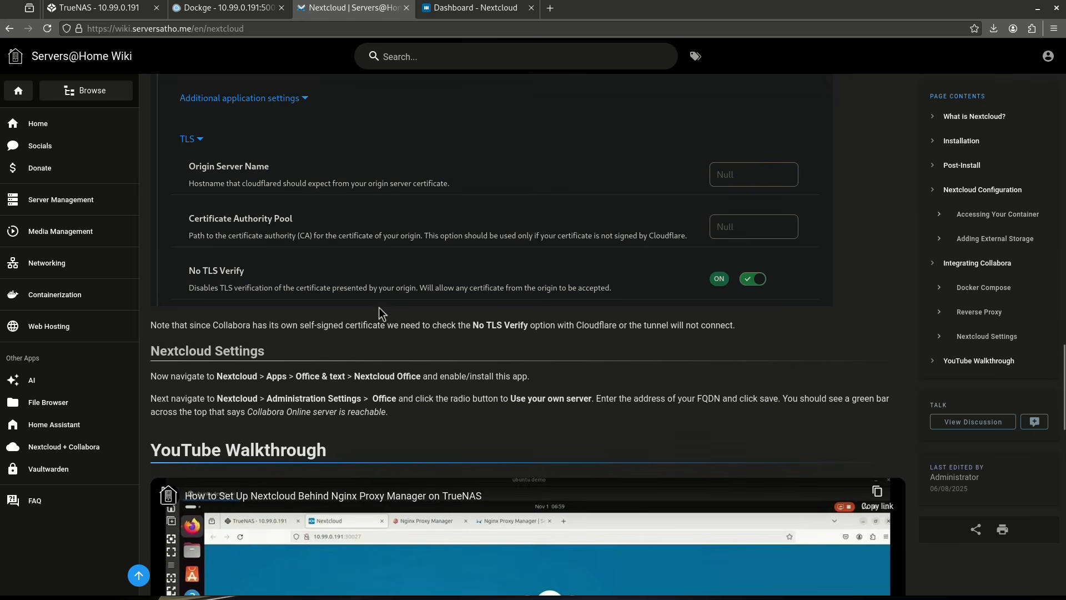
scroll(376, 302, up, 3)
scroll(376, 303, down, 3)
scroll(377, 303, up, 2)
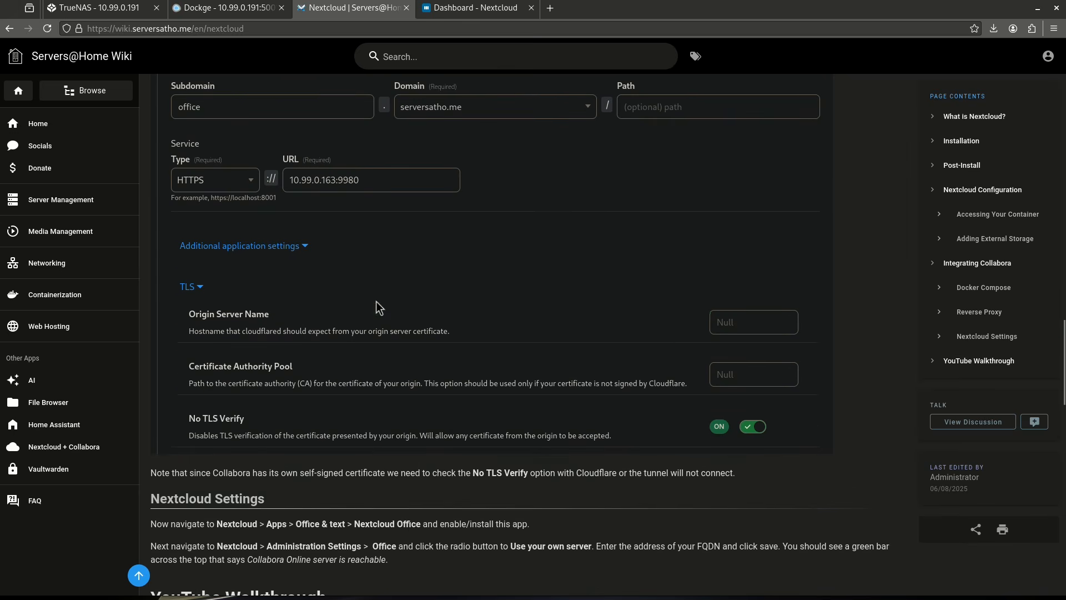
scroll(378, 307, up, 2)
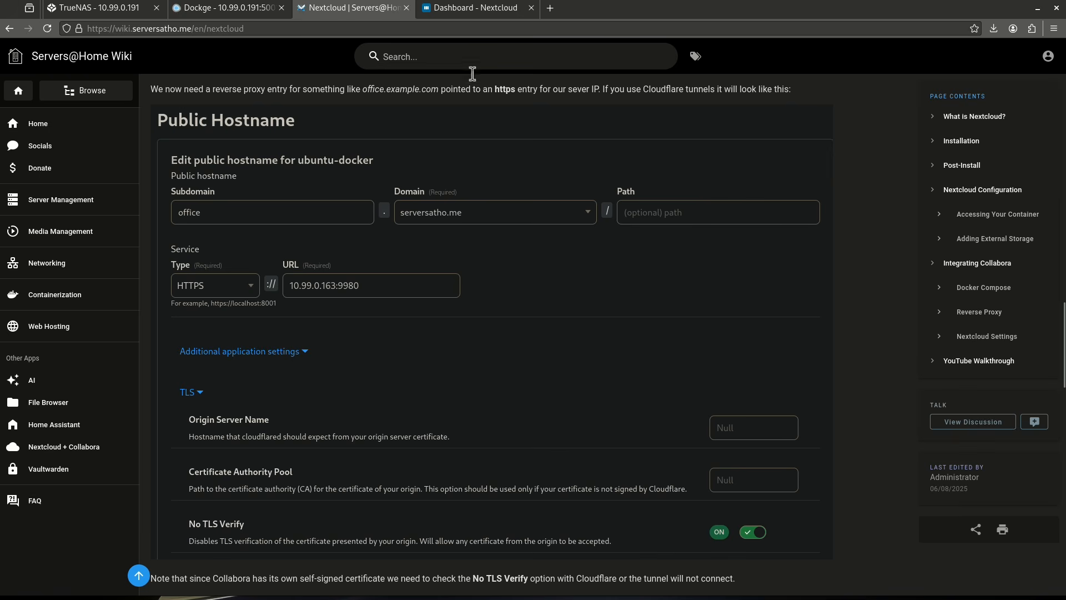
click(470, 7)
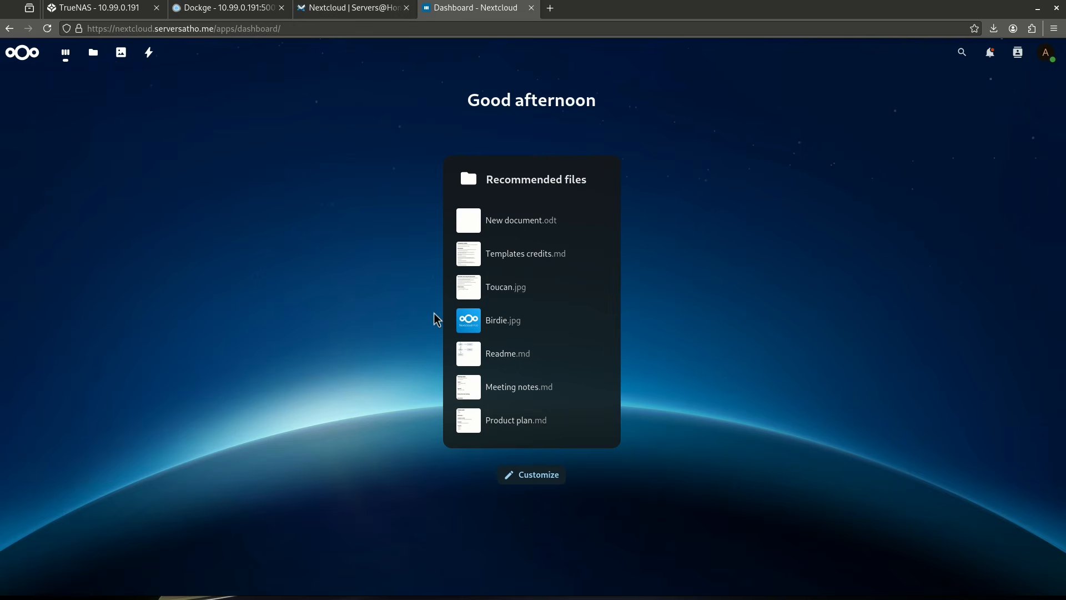